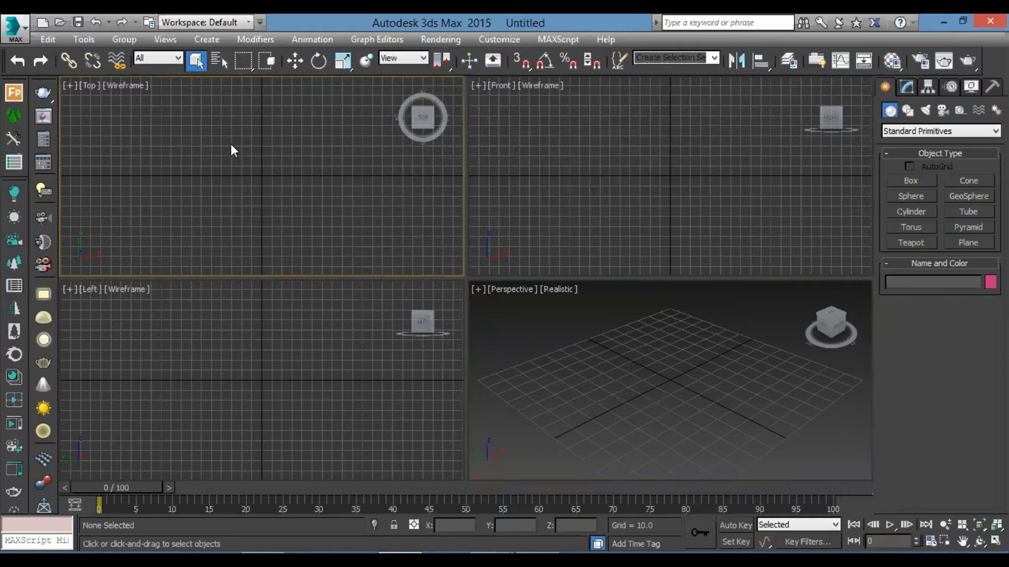
Activate the Top, Front, Left and Perspective viewports in turn
click(301, 316)
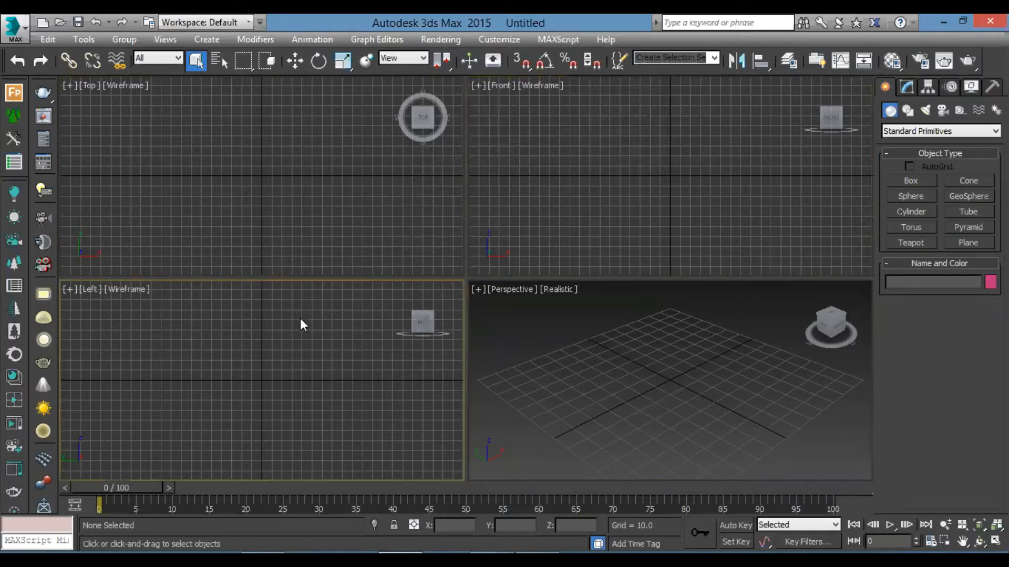
click(570, 336)
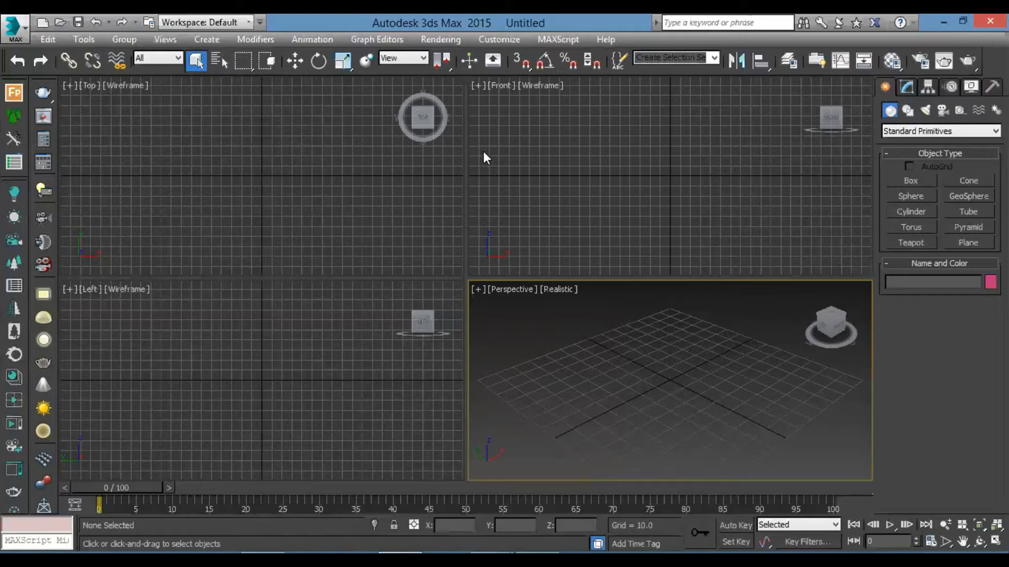
click(199, 138)
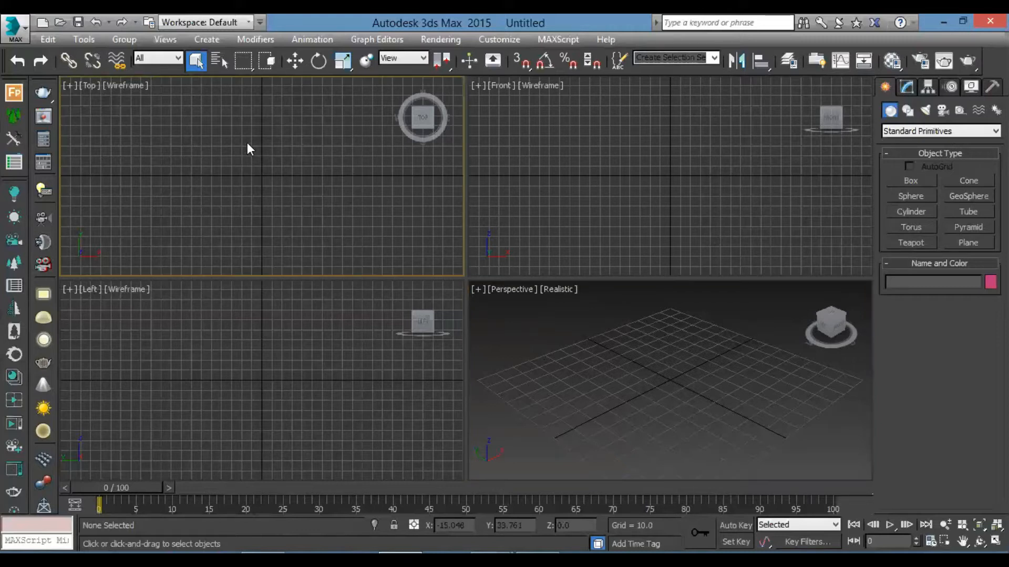
click(545, 173)
click(275, 318)
click(570, 352)
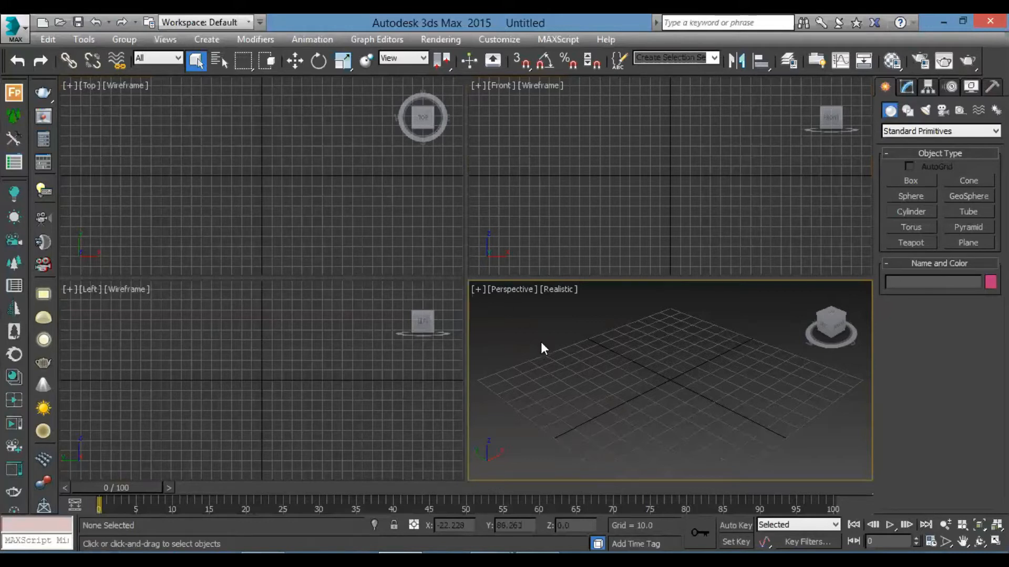
Maximize the Perspective viewport, cycle it through the Top, Front, Left and Perspective views, and restore the four-viewport layout
key(alt+w)
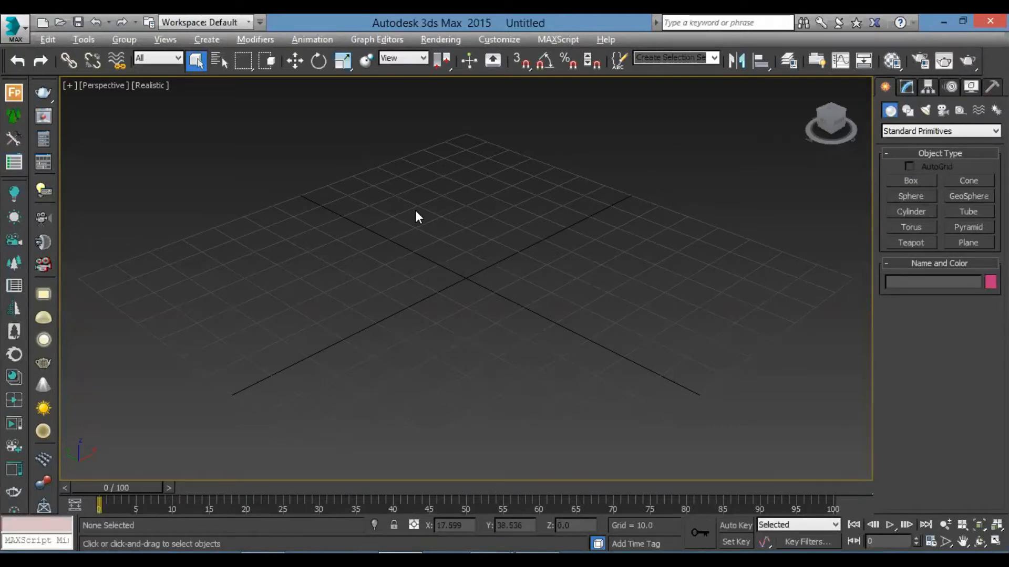
key(t)
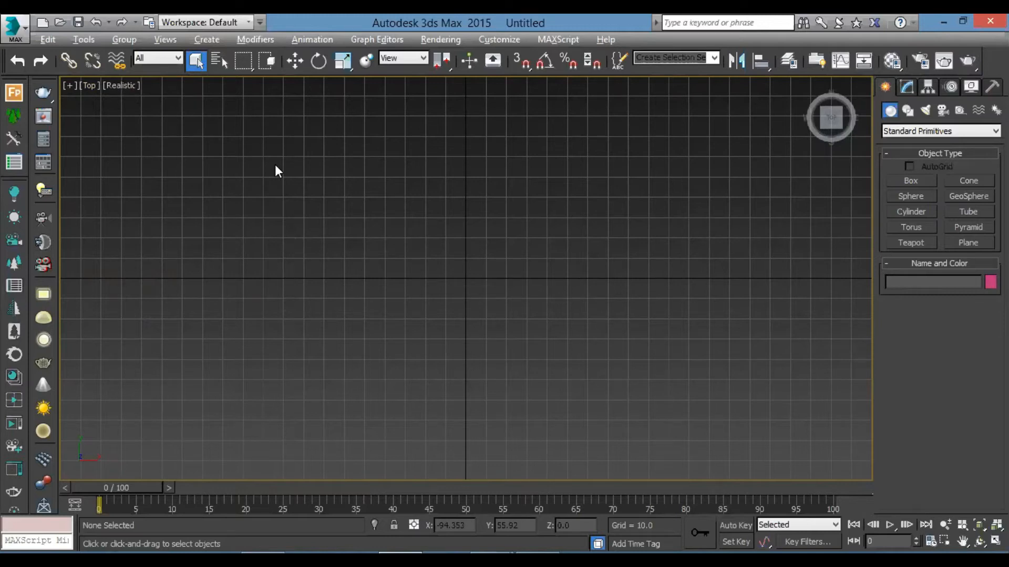
key(f)
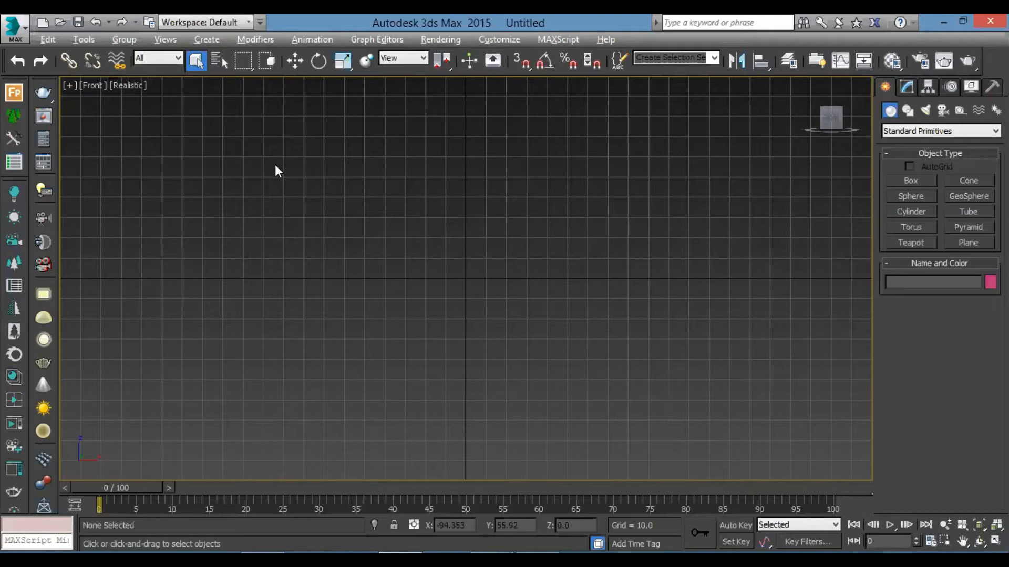
key(l)
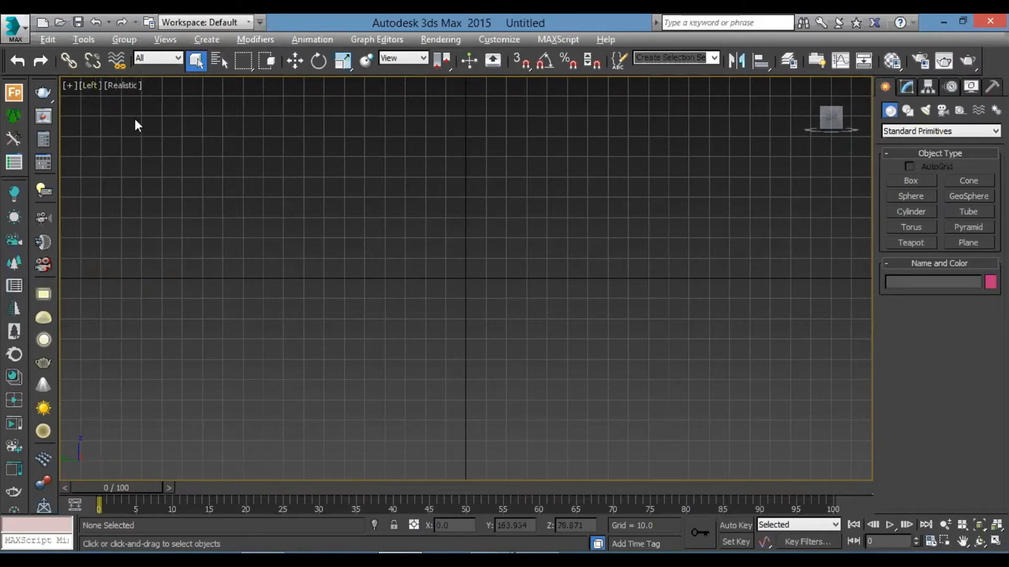
key(p)
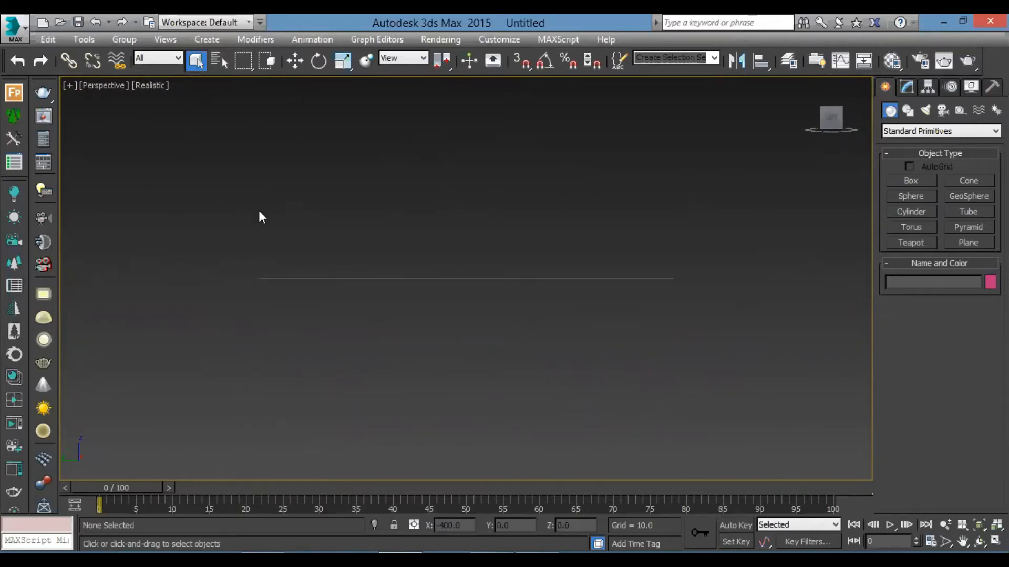
key(alt+w)
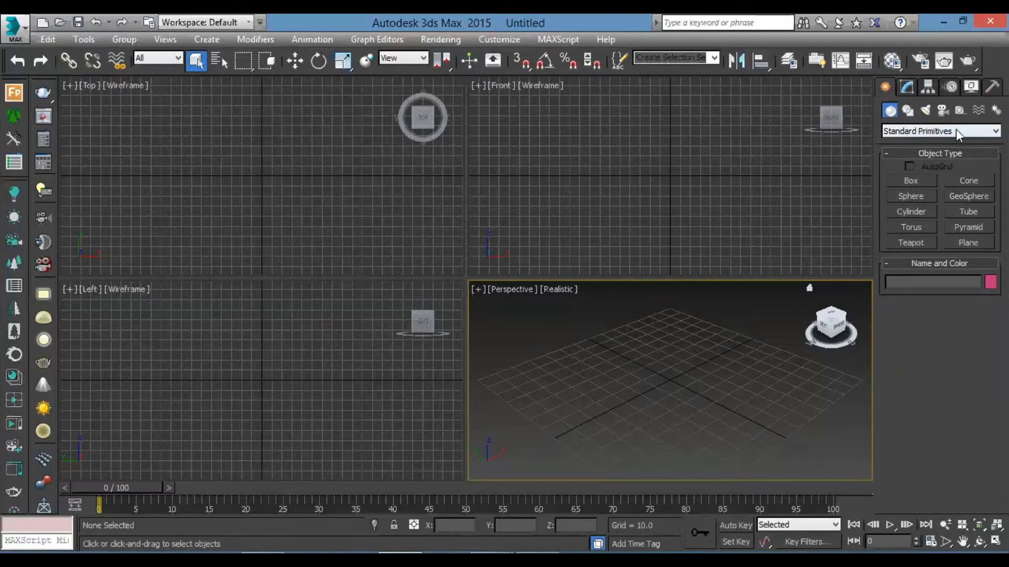
Create a flat box about 172 long, 84 wide and 12 high in the Top viewport and open its modify parameters
click(914, 181)
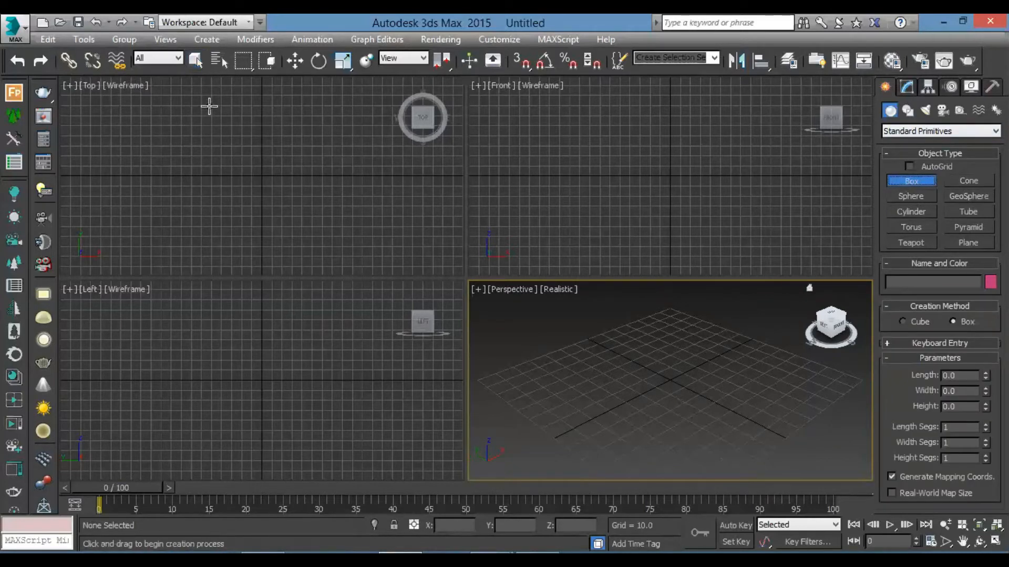
drag(215, 90, 301, 262)
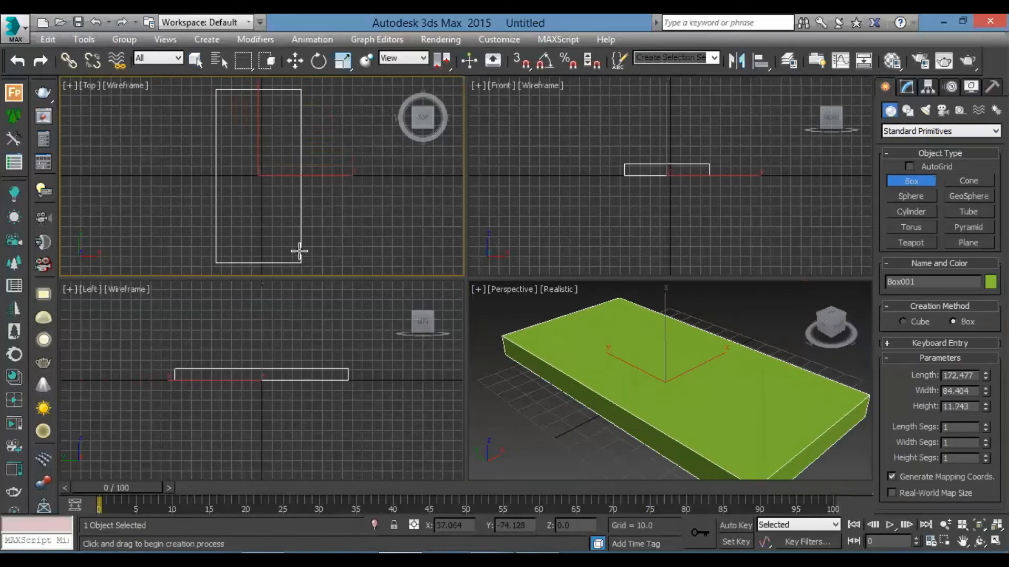
click(299, 251)
right_click(302, 246)
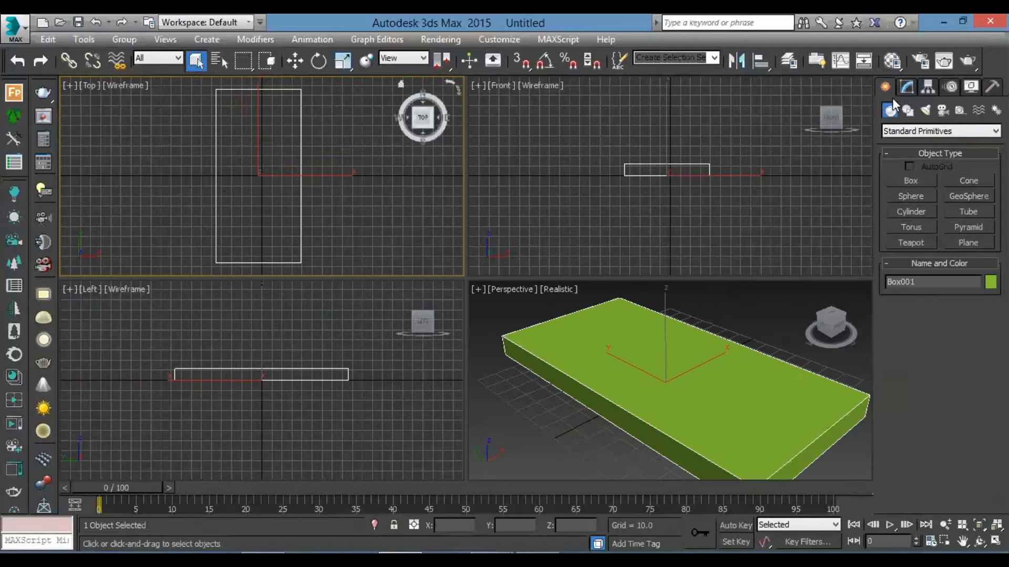
click(911, 88)
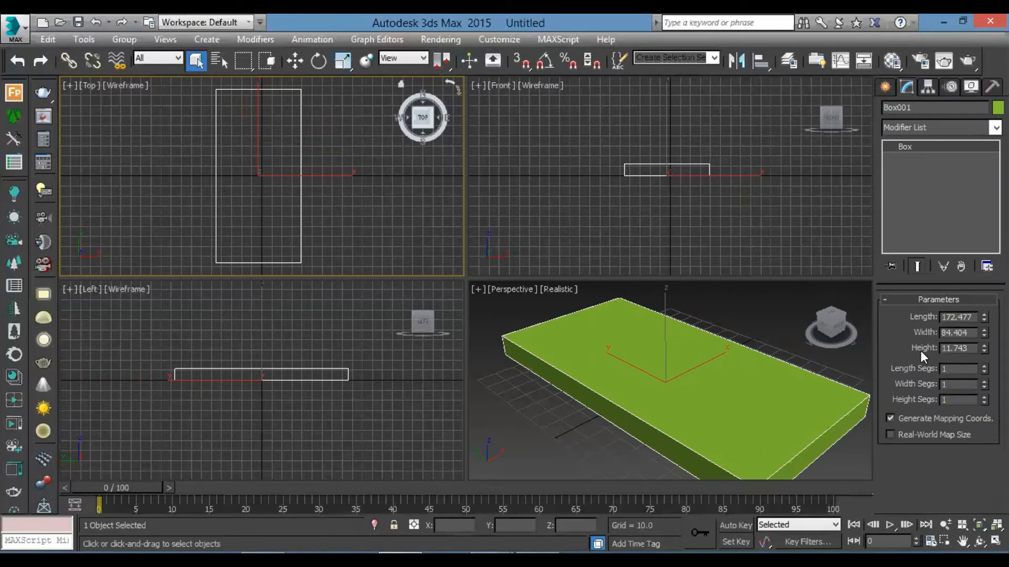
click(295, 61)
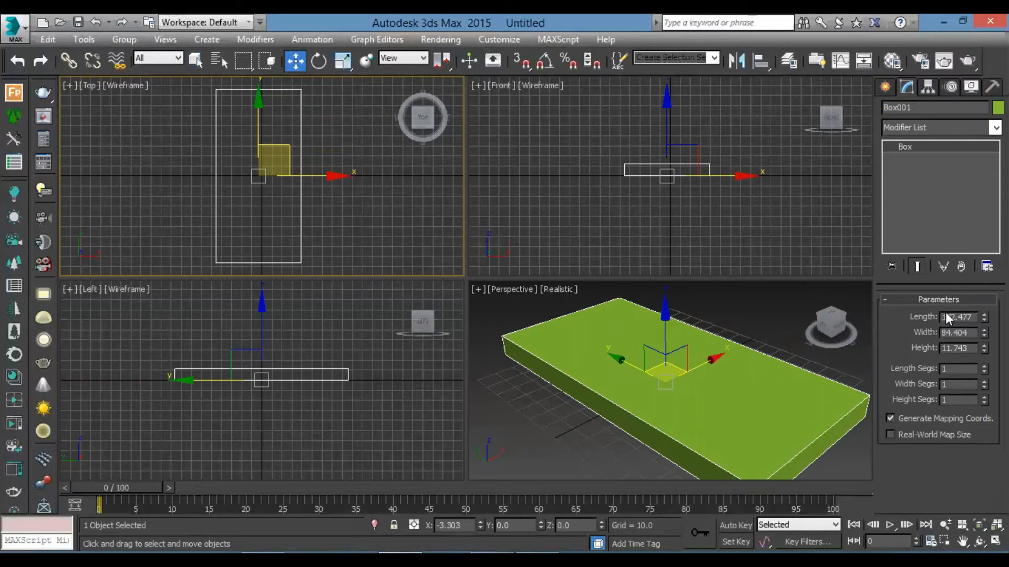
Create a second, taller box in the Top viewport just below the flat box, at about X -3, Y -120
click(883, 88)
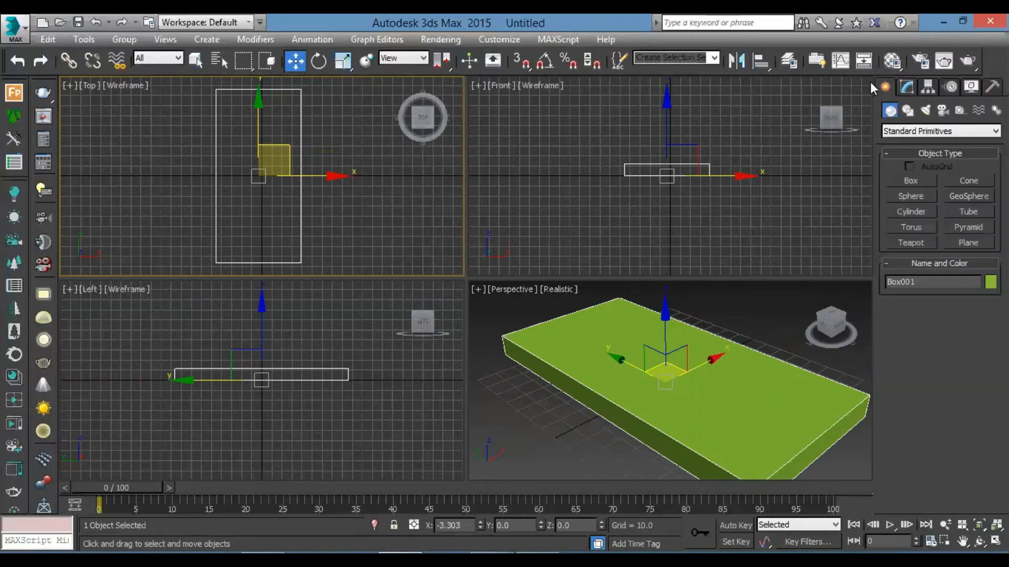
click(909, 180)
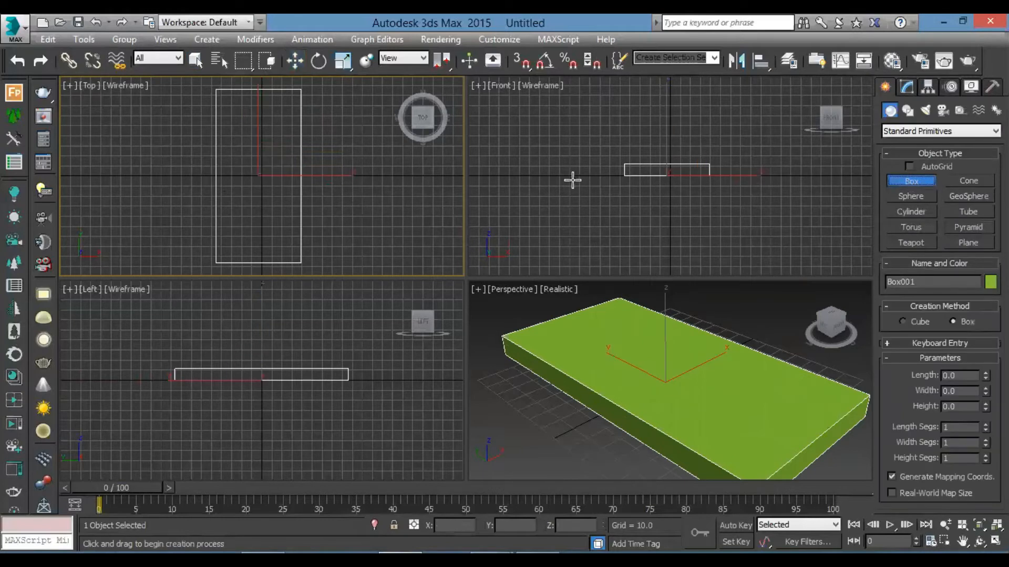
middle_drag(320, 214, 261, 167)
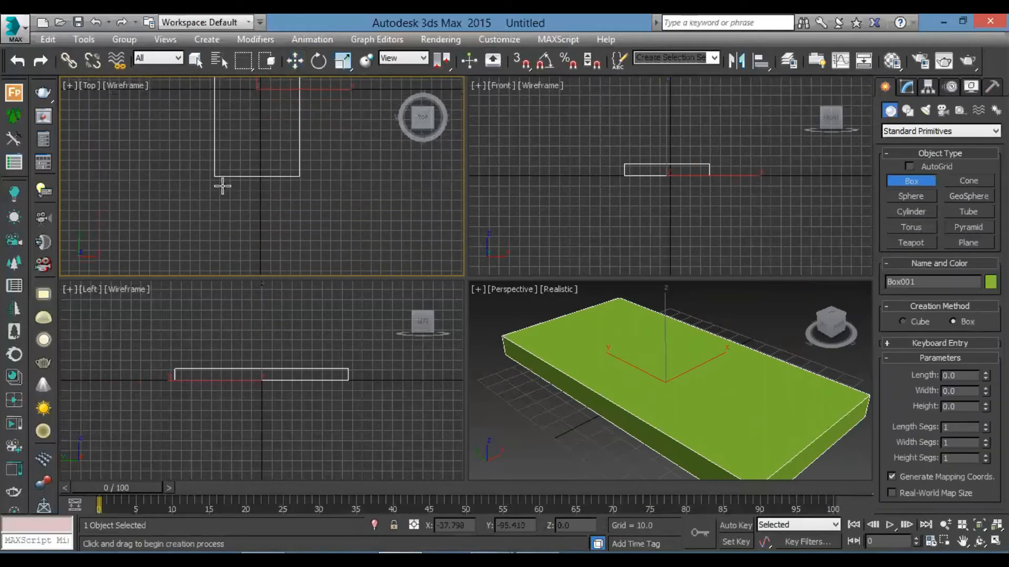
scroll(221, 186, up, 2)
drag(210, 184, 330, 255)
click(331, 157)
key(w)
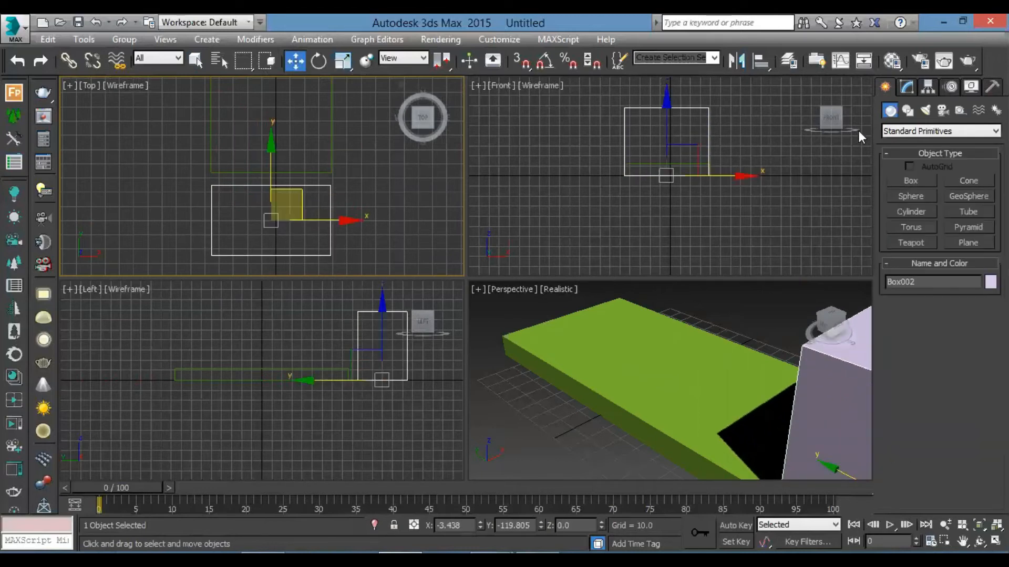
middle_drag(677, 341, 600, 336)
scroll(630, 363, down, 3)
middle_drag(673, 388, 644, 378)
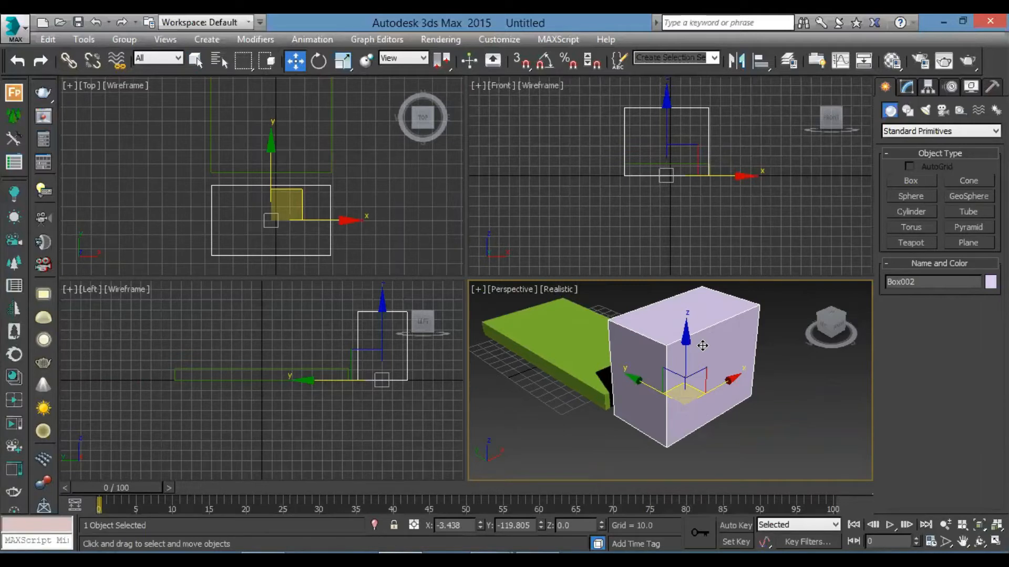
right_click(345, 391)
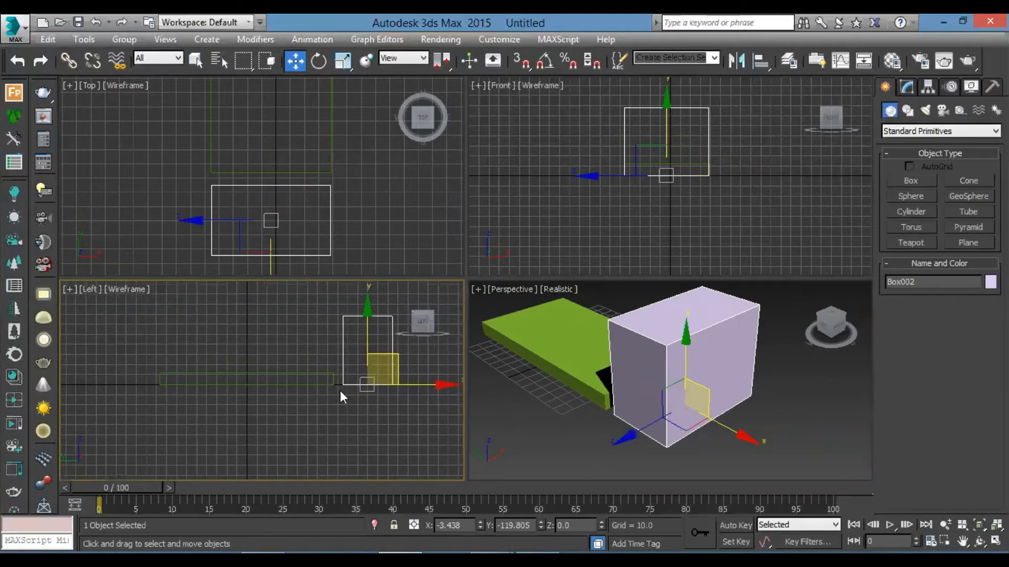
right_click(757, 169)
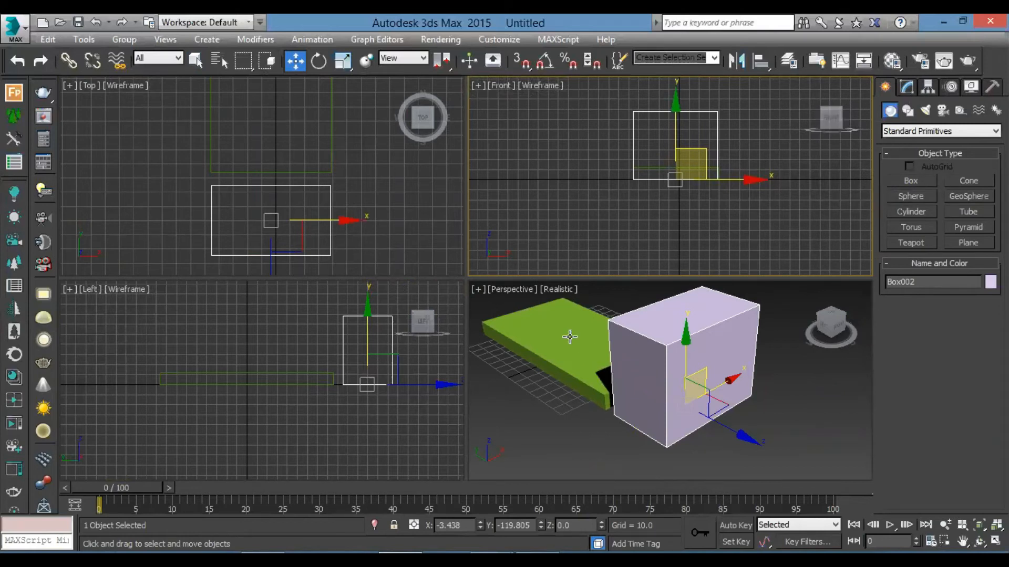
click(932, 130)
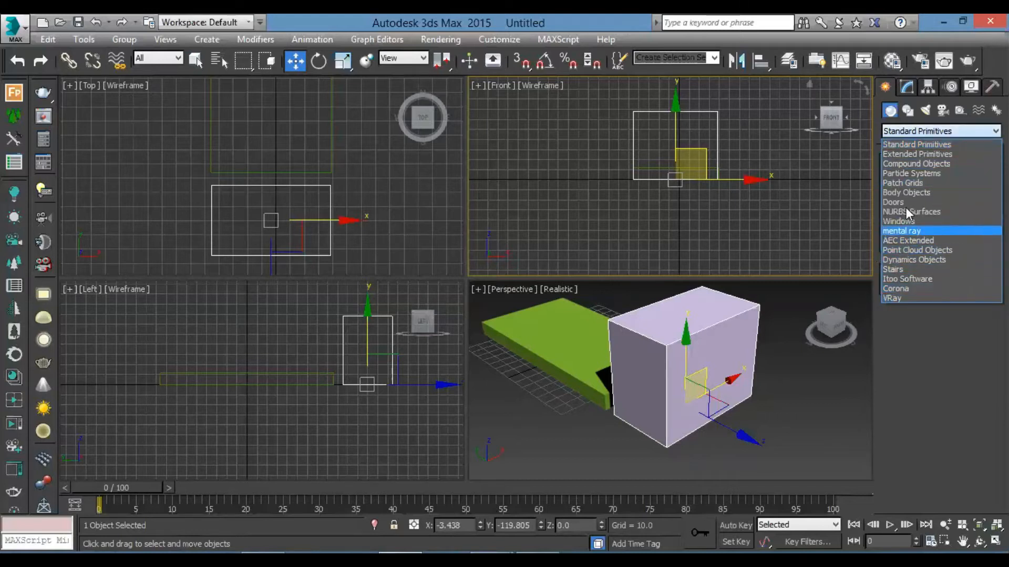
click(899, 157)
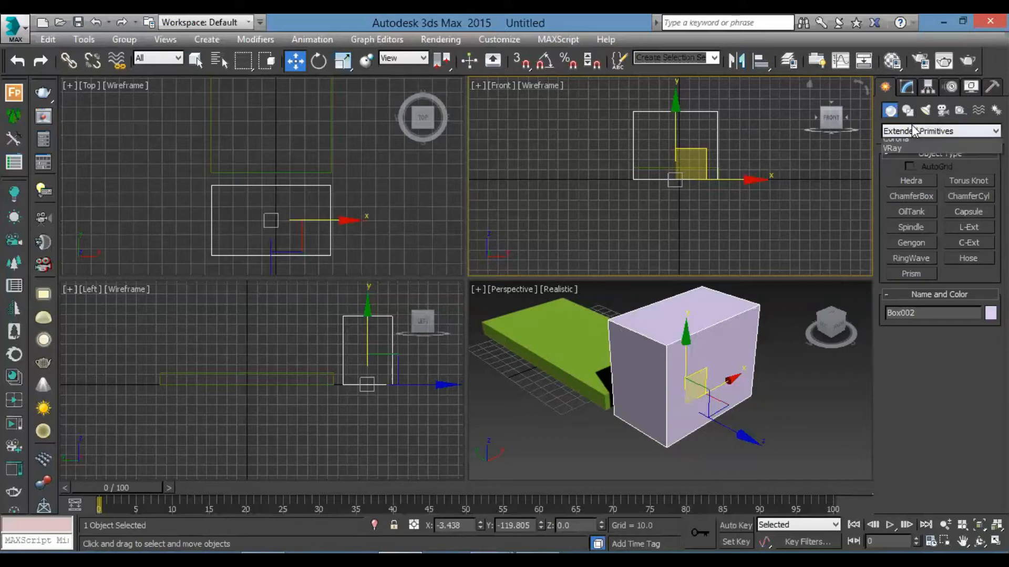
click(917, 131)
click(912, 144)
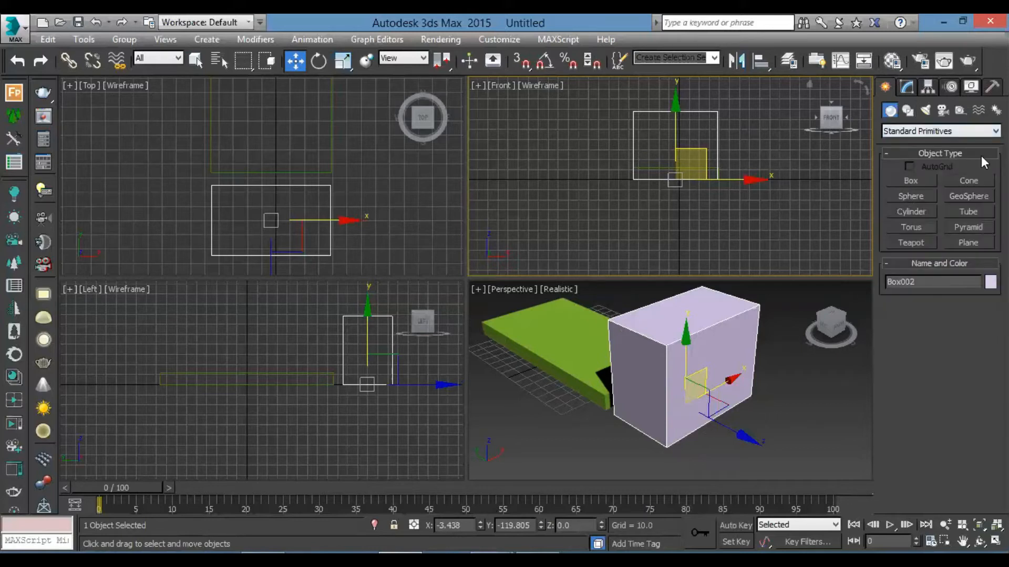
Create an OilTank extended primitive beside the boxes in the Top viewport, with a radius of about 58 and a height of about 117
click(935, 131)
click(916, 152)
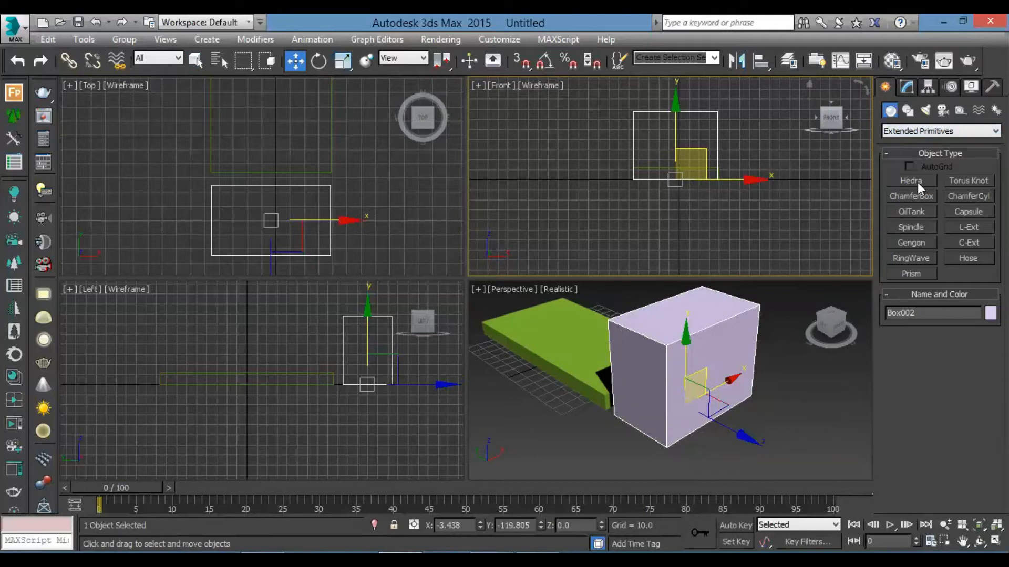
click(910, 212)
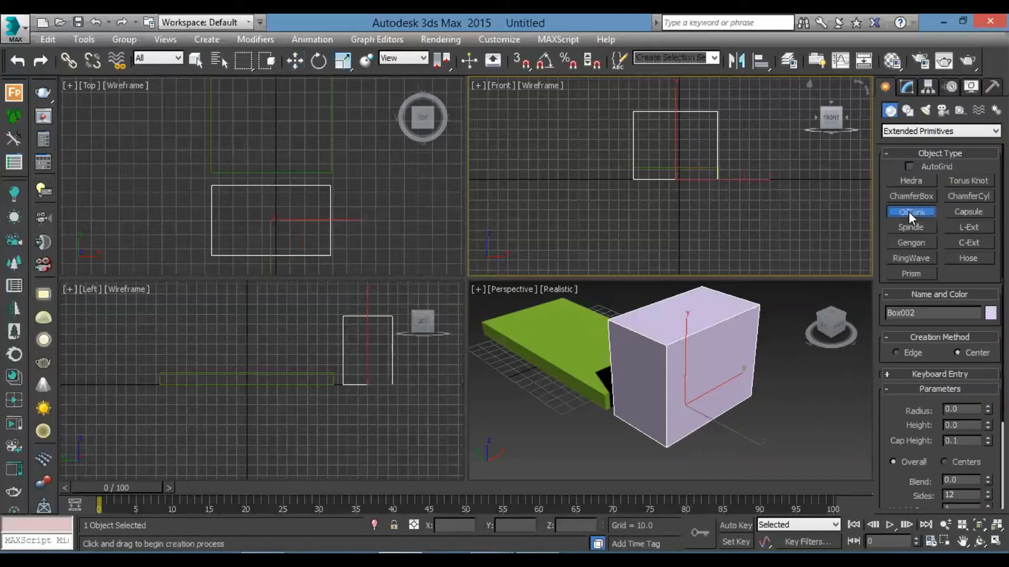
middle_drag(720, 149, 705, 180)
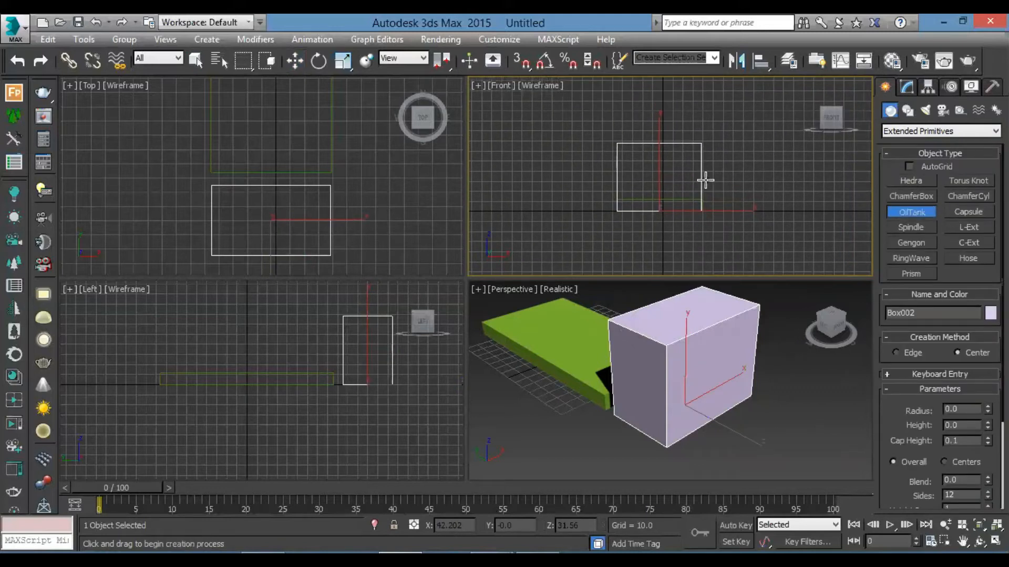
middle_drag(285, 149, 318, 159)
scroll(323, 173, down, 3)
middle_drag(318, 333, 286, 372)
middle_drag(330, 200, 270, 169)
drag(306, 172, 331, 184)
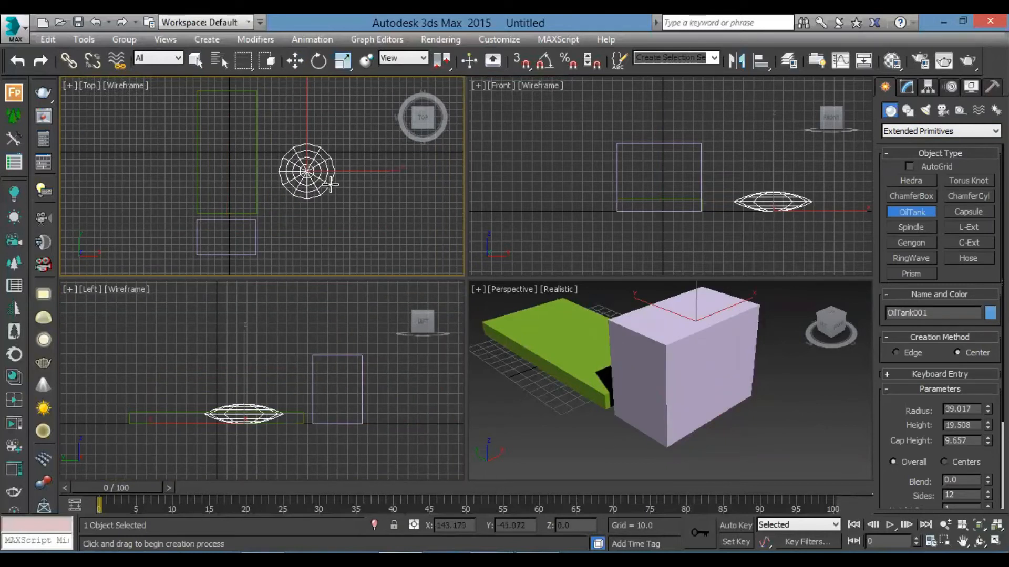
right_click(313, 109)
drag(319, 169, 355, 187)
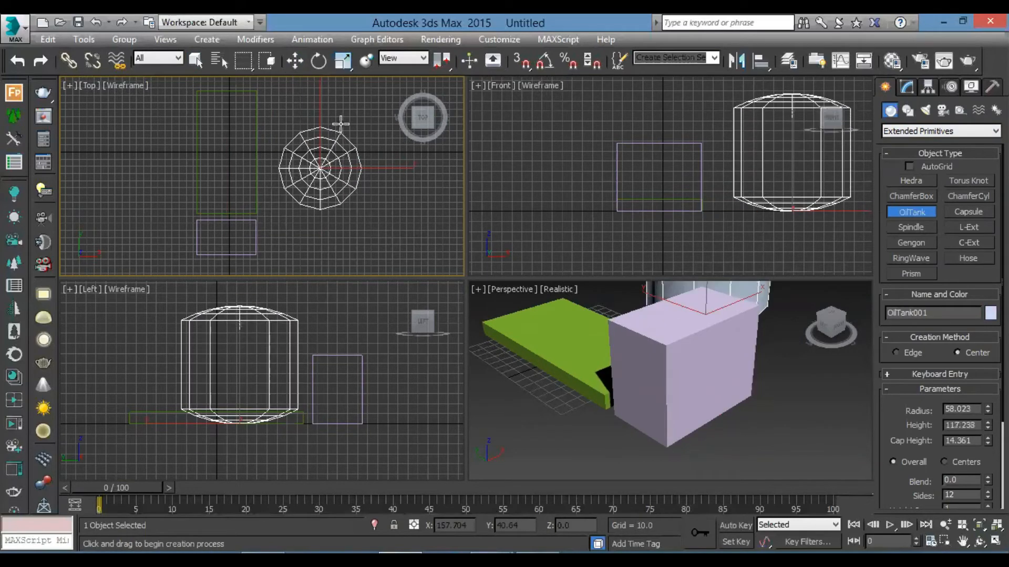
click(350, 143)
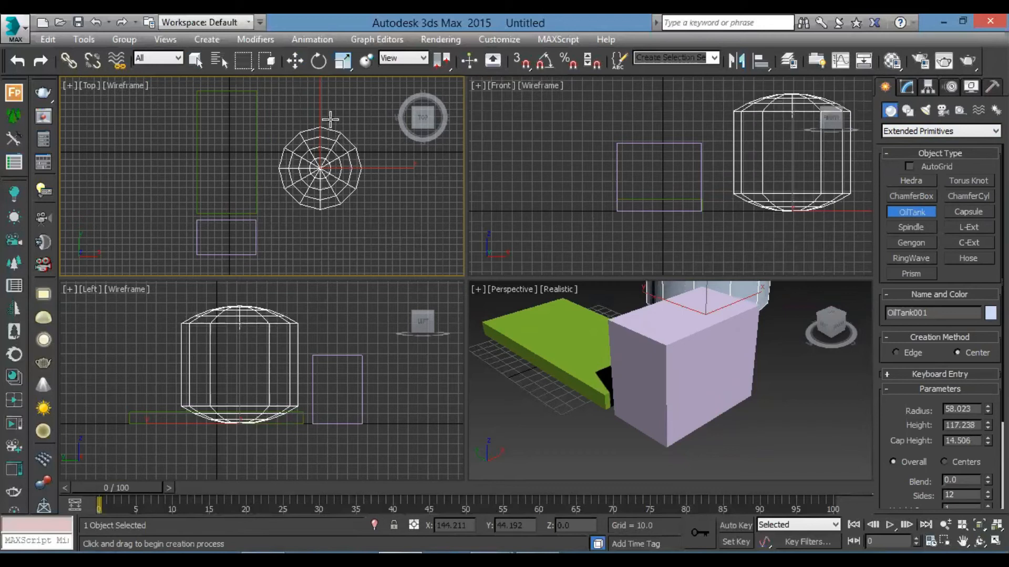
right_click(336, 131)
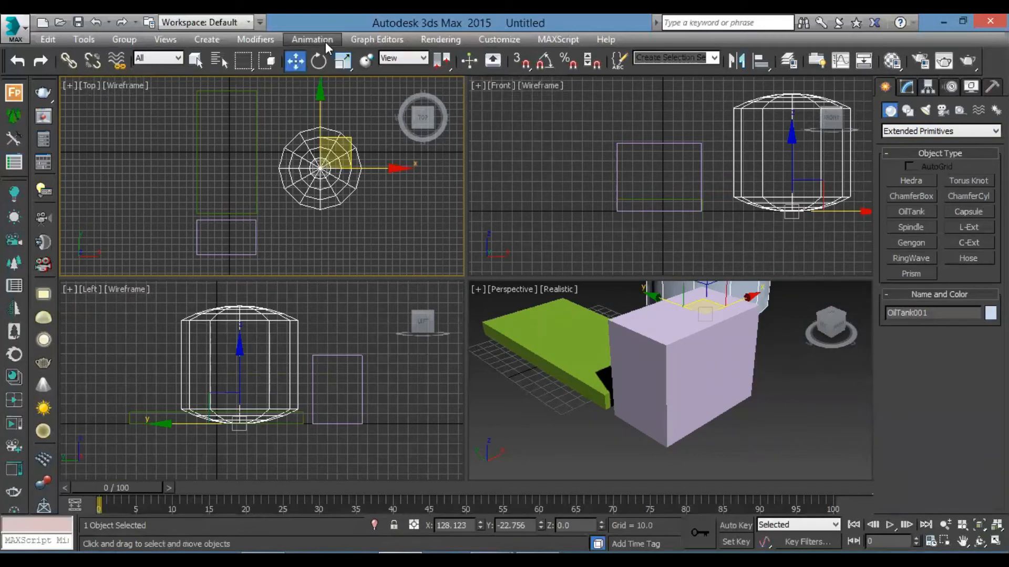
Move the oil tank along the X axis to about X -13, over the flat box
drag(812, 212, 682, 205)
scroll(336, 436, down, 4)
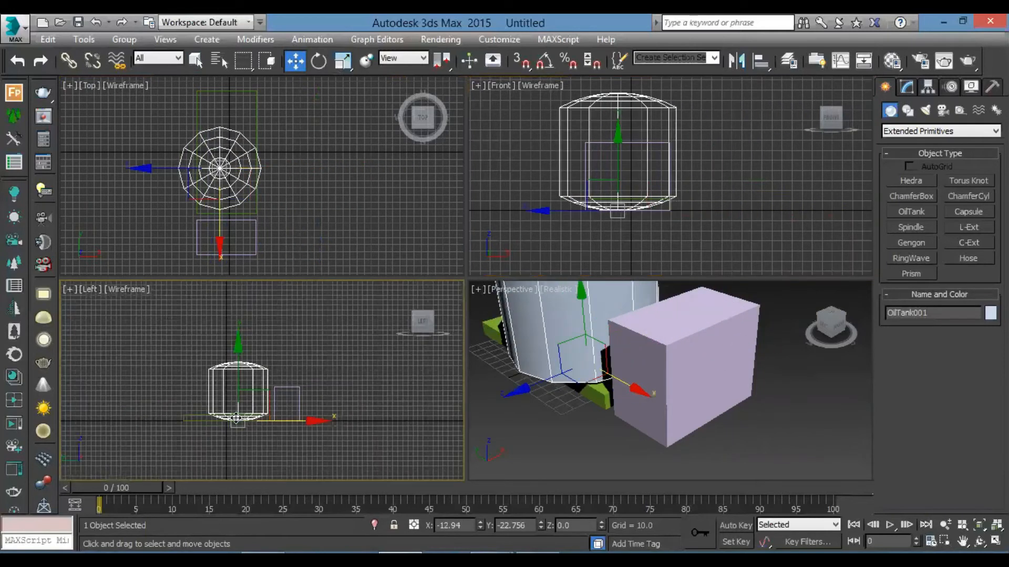
middle_drag(331, 431, 263, 389)
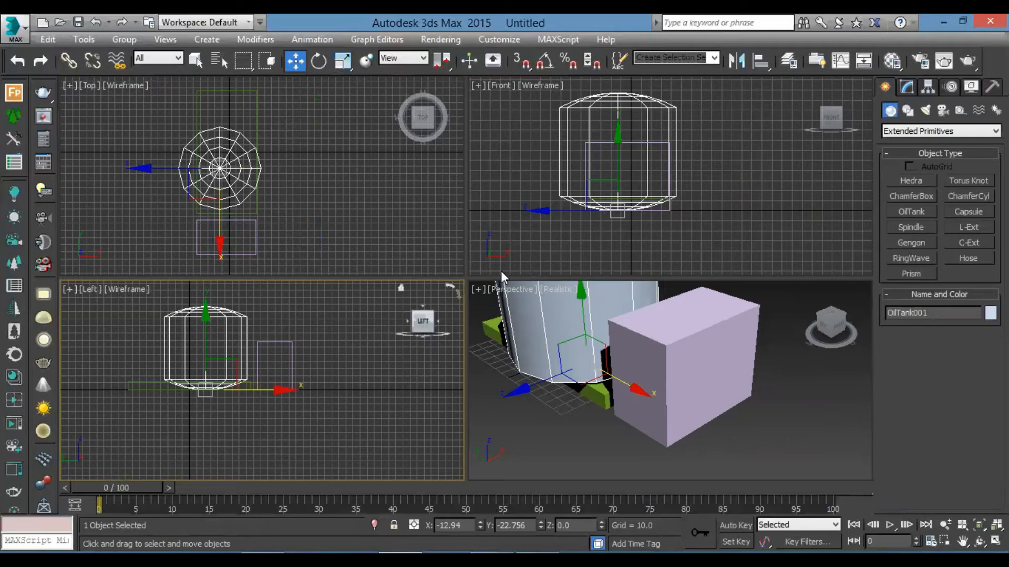
middle_drag(557, 201, 598, 211)
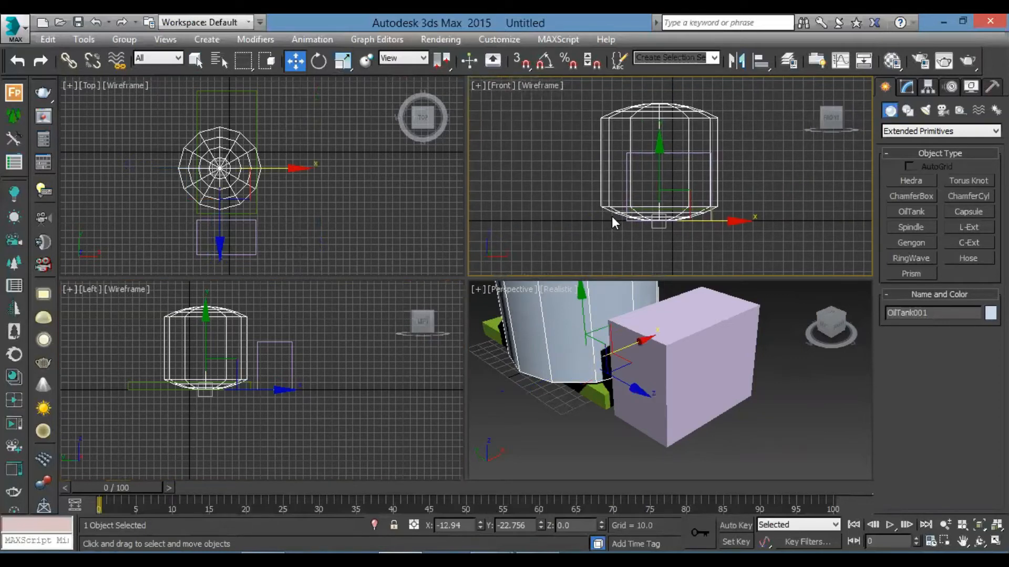
Delete the upright oil tank standing over the flat box
middle_drag(714, 190, 724, 181)
middle_drag(660, 161, 680, 174)
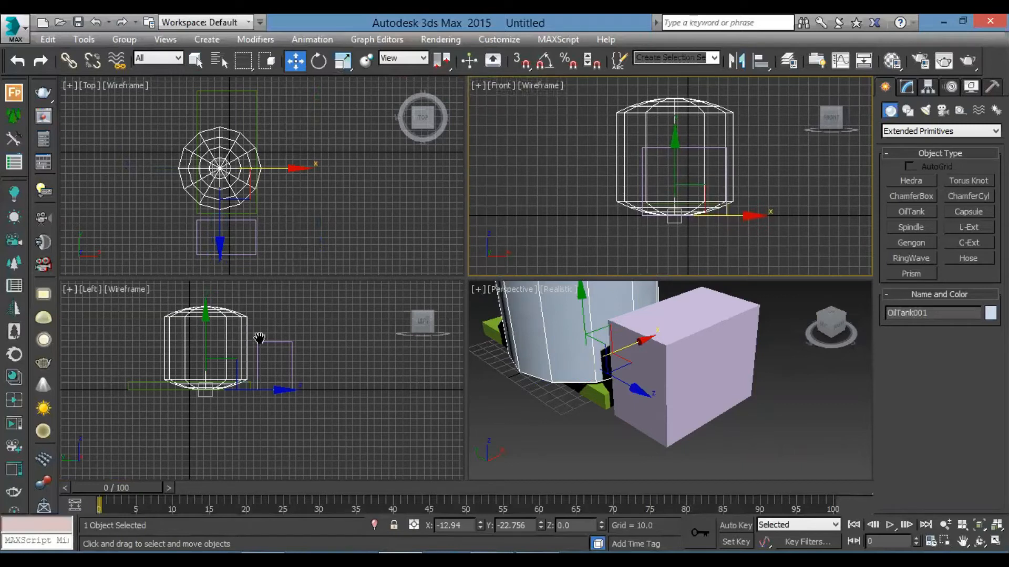
middle_drag(260, 338, 264, 344)
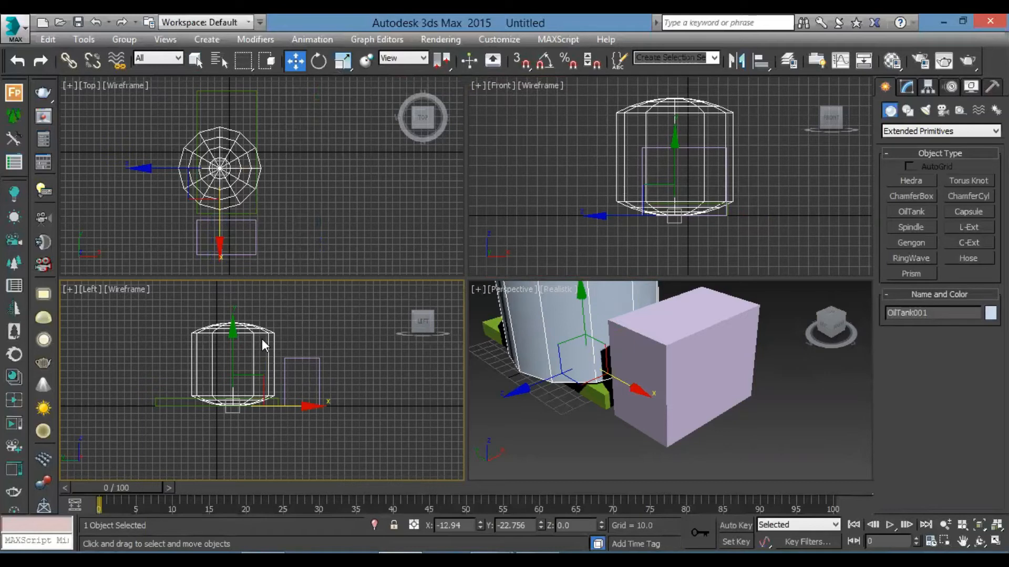
key(Delete)
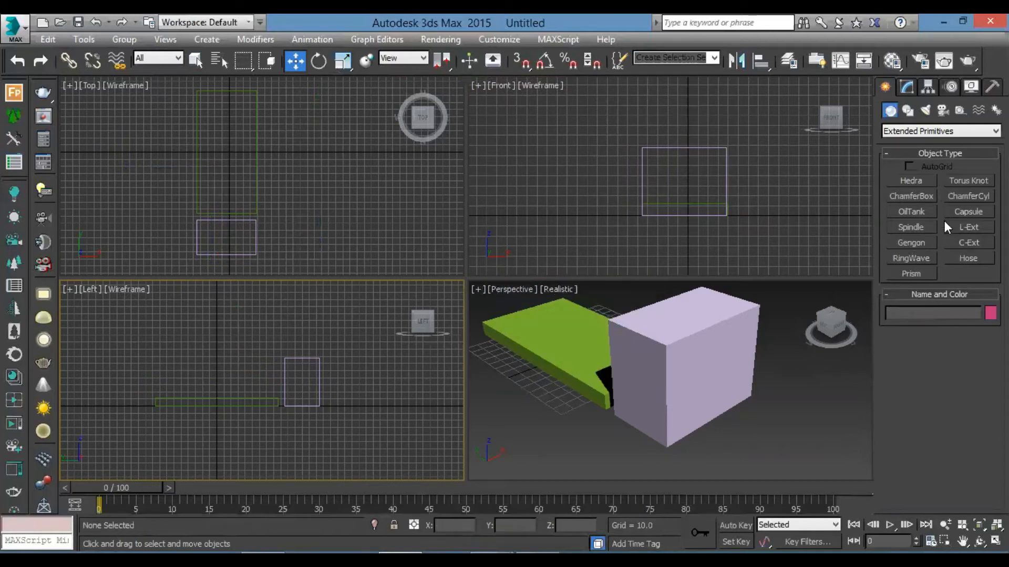
Create a horizontal OilTank in the Front viewport, centred above the flat box, with a radius of about 35 and a height of about 93
click(919, 213)
drag(680, 165, 714, 189)
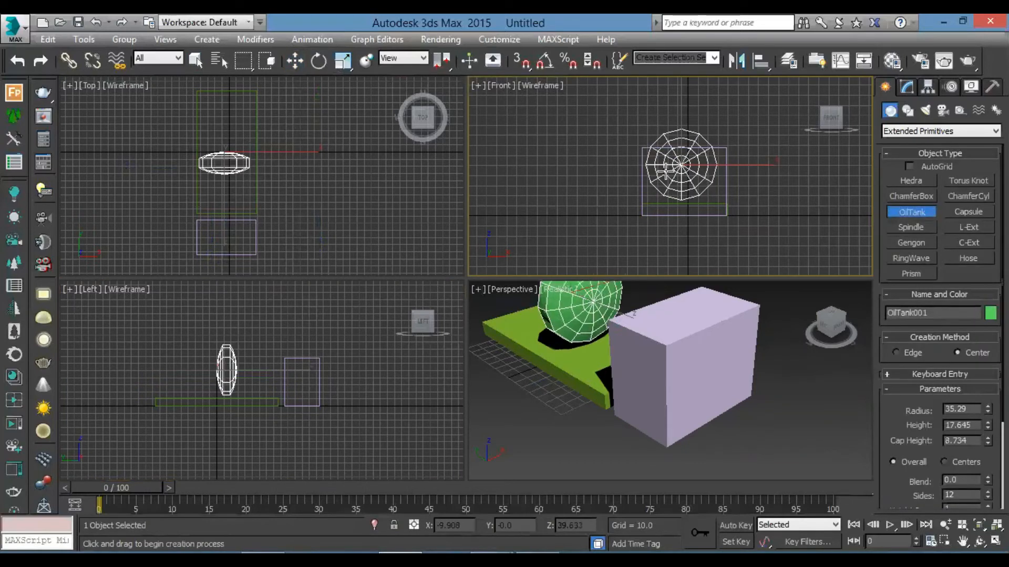
click(545, 112)
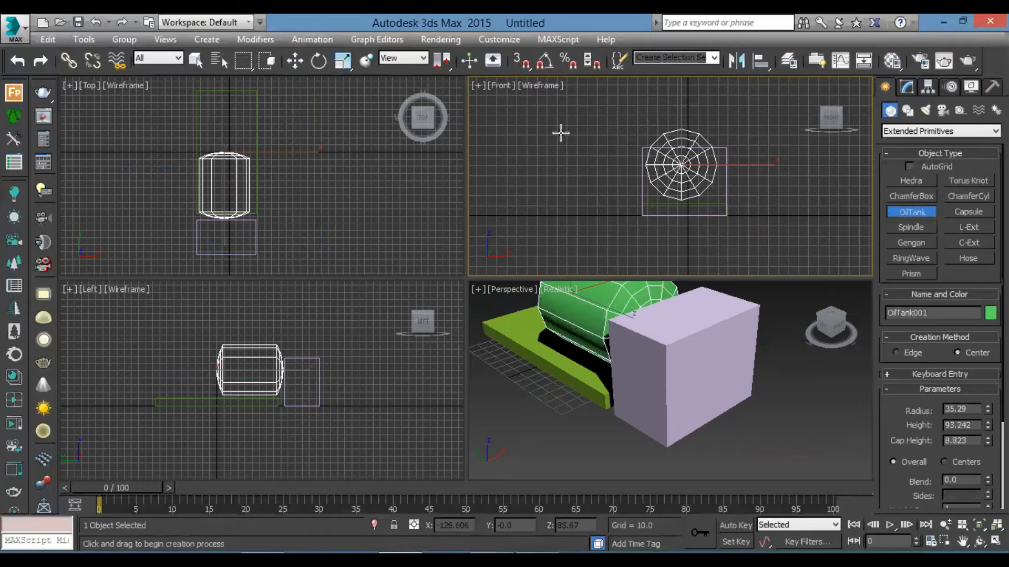
key(w)
Move the horizontal oil tank away from the tall box to about Y 84, aligning its end with the flat box's far end
middle_drag(228, 421, 347, 409)
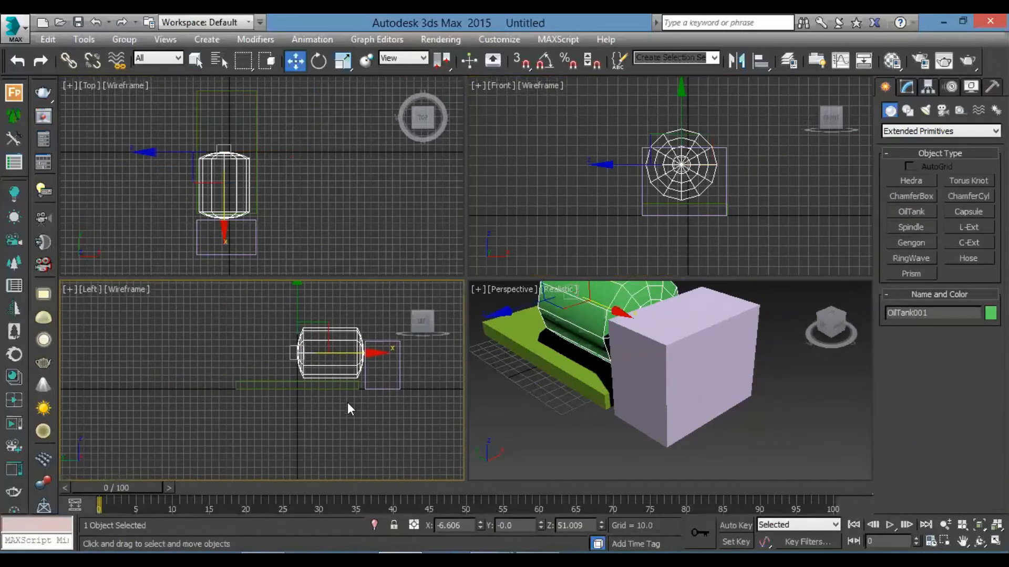
click(666, 192)
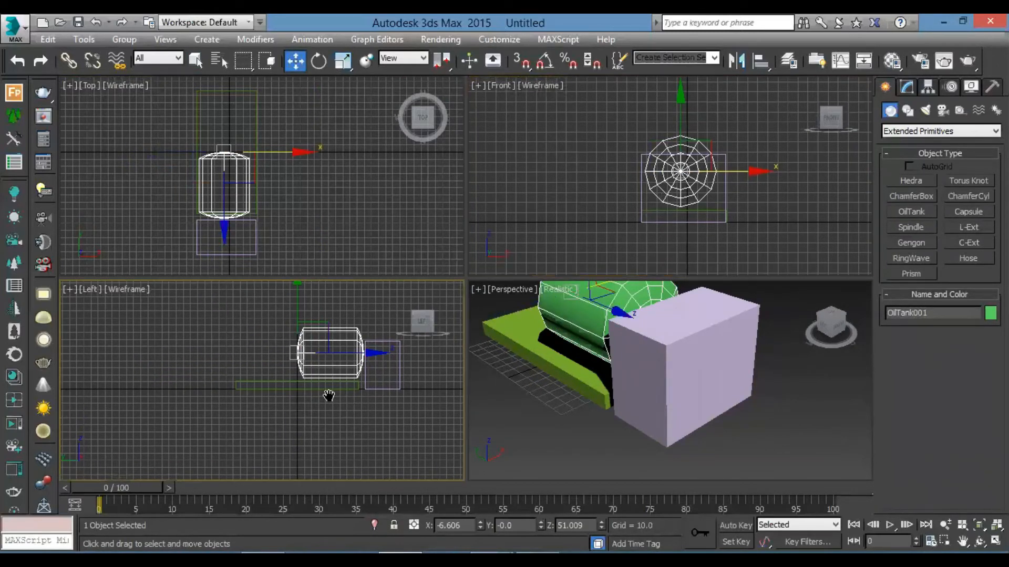
scroll(326, 388, up, 4)
scroll(267, 418, down, 2)
scroll(295, 399, up, 1)
drag(369, 373, 284, 373)
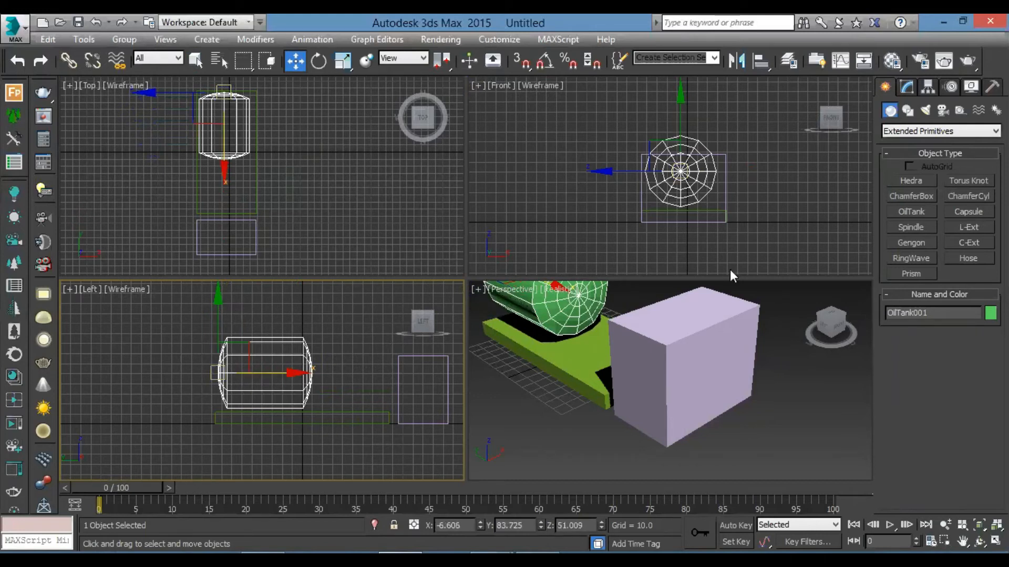
Set the oil tank's height to about 168.8 and its cap height to about 14.5 to span the flat box
click(906, 87)
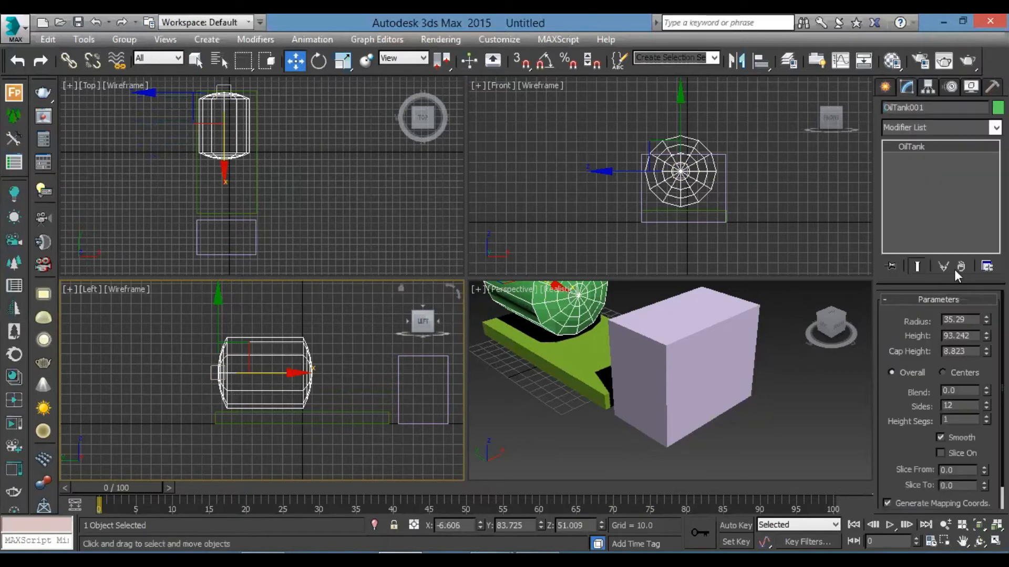
drag(986, 336, 983, 280)
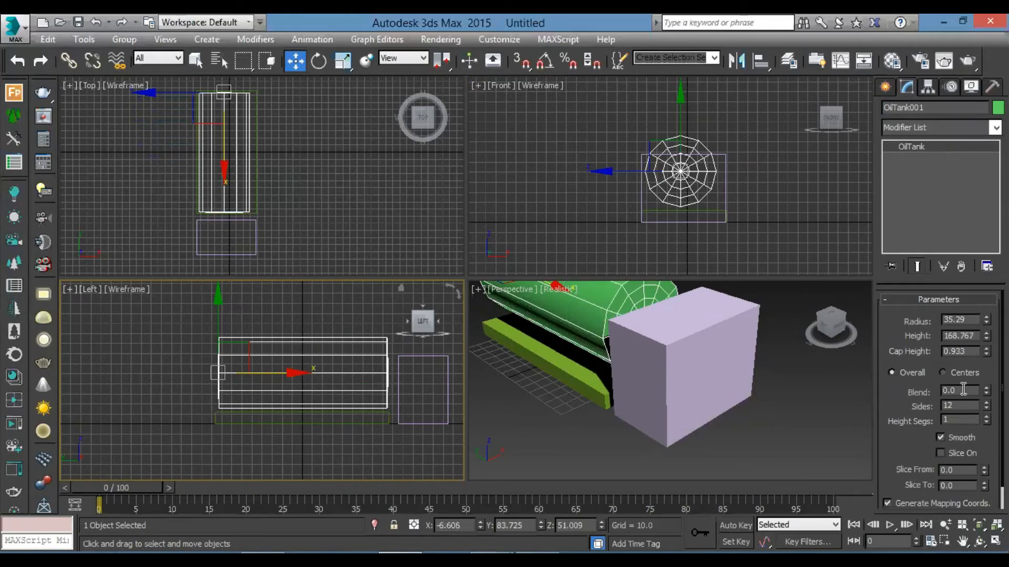
drag(986, 351, 921, 500)
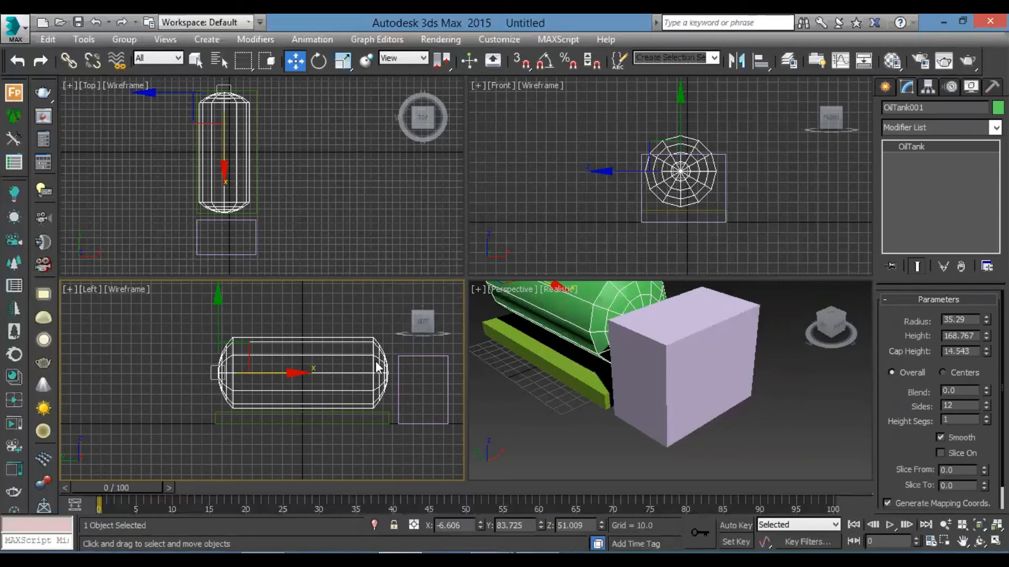
Lower the oil tank onto the flat box in the maximized Left viewport, to about Z 47, and restore the four-viewport layout
scroll(254, 311, up, 4)
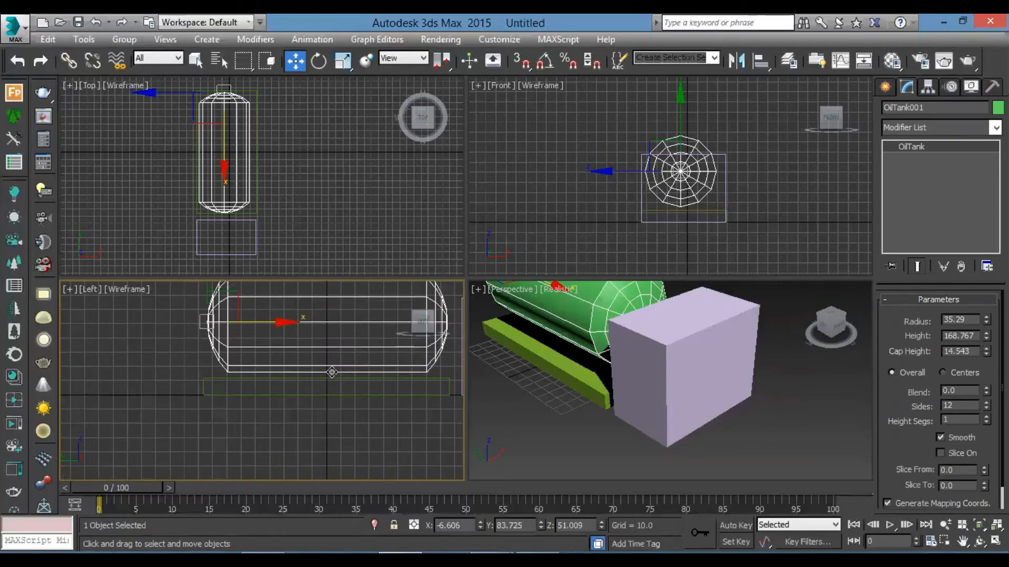
key(alt+w)
middle_drag(473, 233, 418, 297)
scroll(303, 225, up, 4)
middle_drag(293, 212, 264, 142)
drag(265, 108, 265, 134)
key(z)
scroll(529, 279, down, 4)
middle_drag(574, 293, 520, 294)
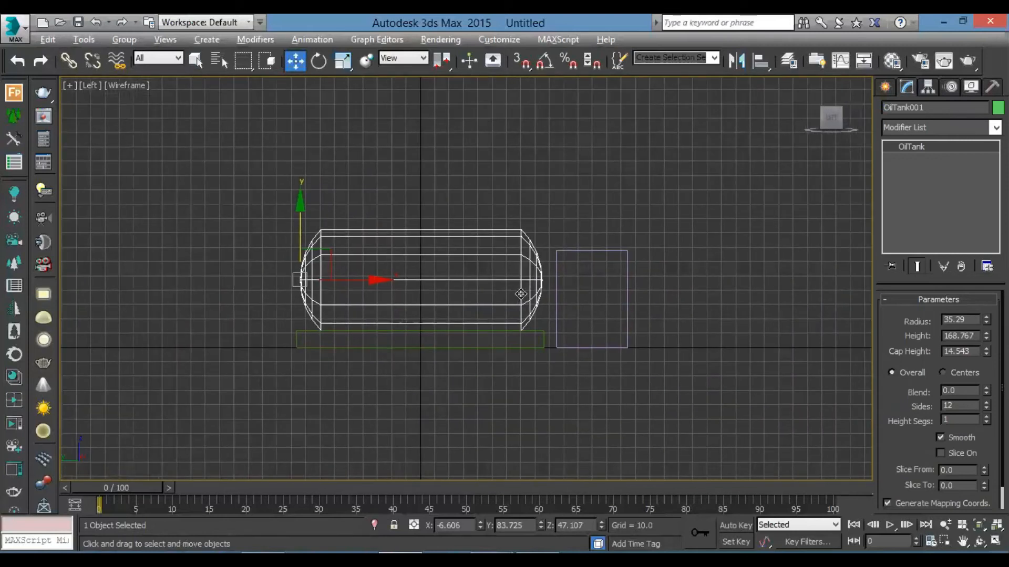
key(alt+w)
Switch the Perspective viewport's shading to Wireframe and back to Realistic
middle_drag(690, 344, 733, 392)
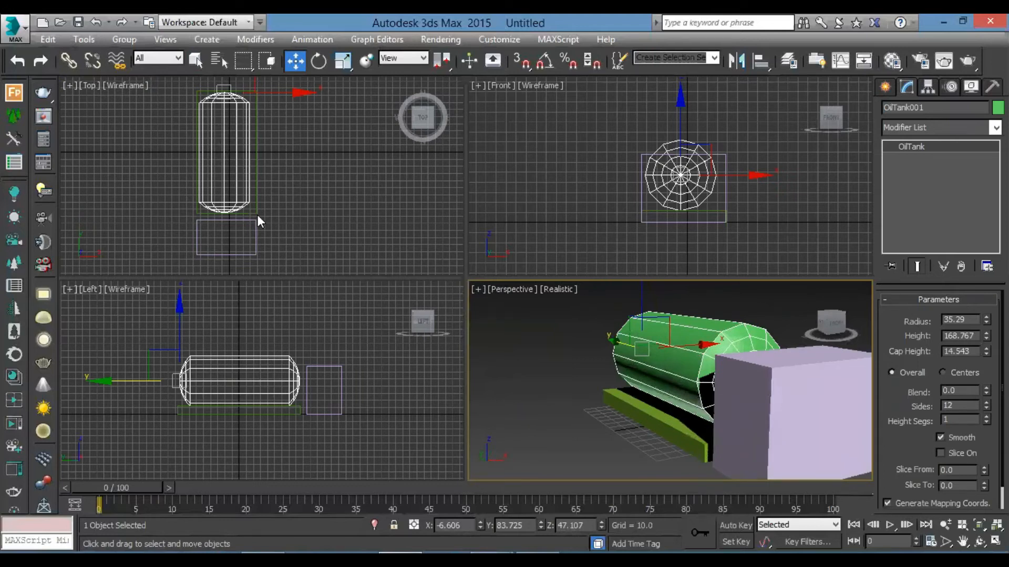
middle_drag(770, 350, 680, 362)
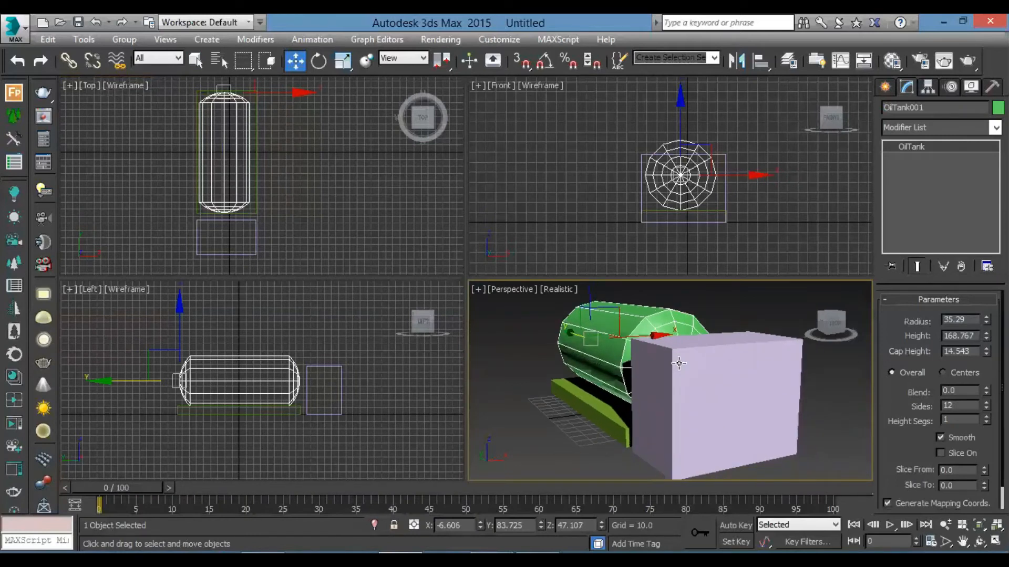
click(552, 292)
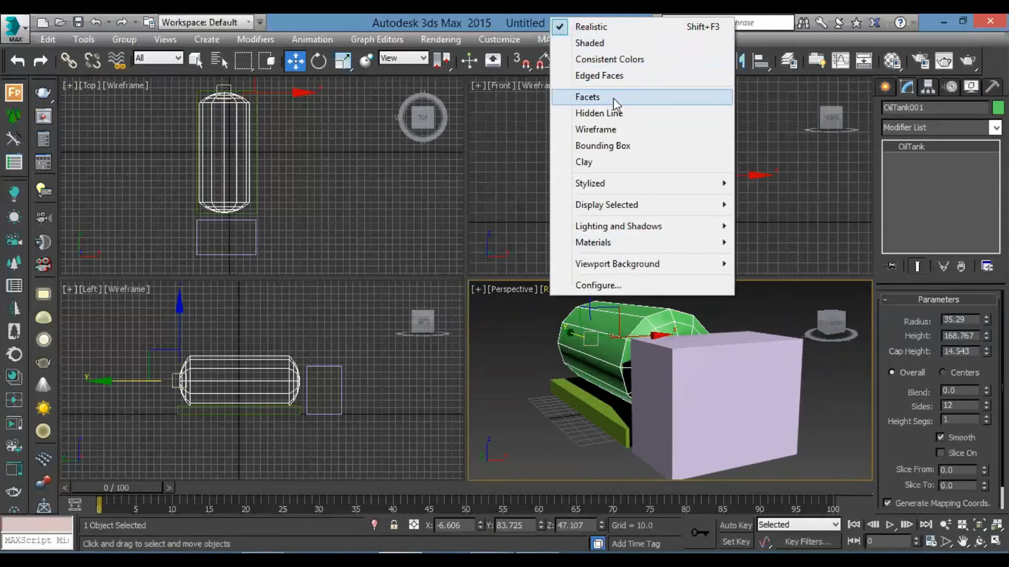
click(605, 131)
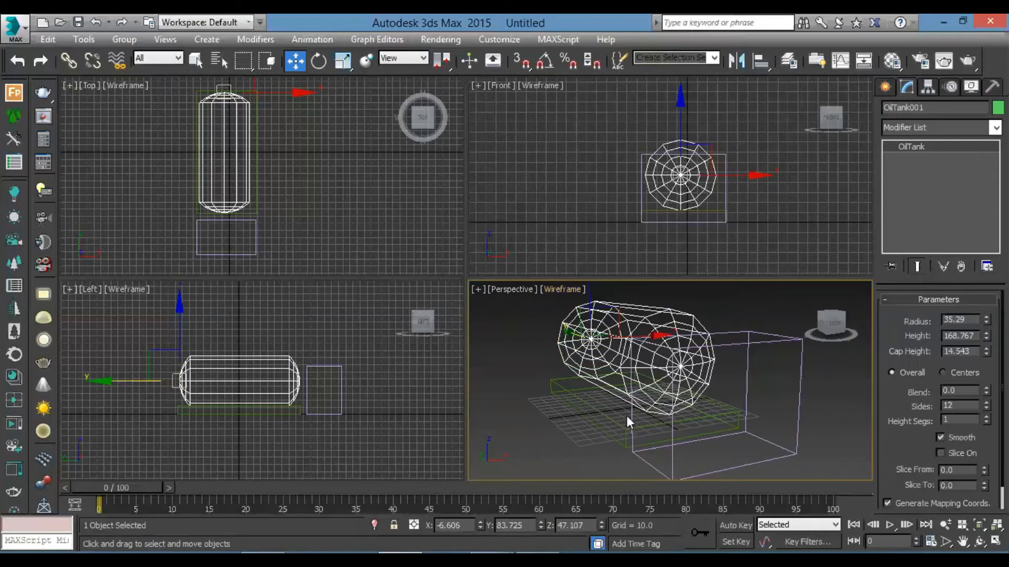
click(559, 288)
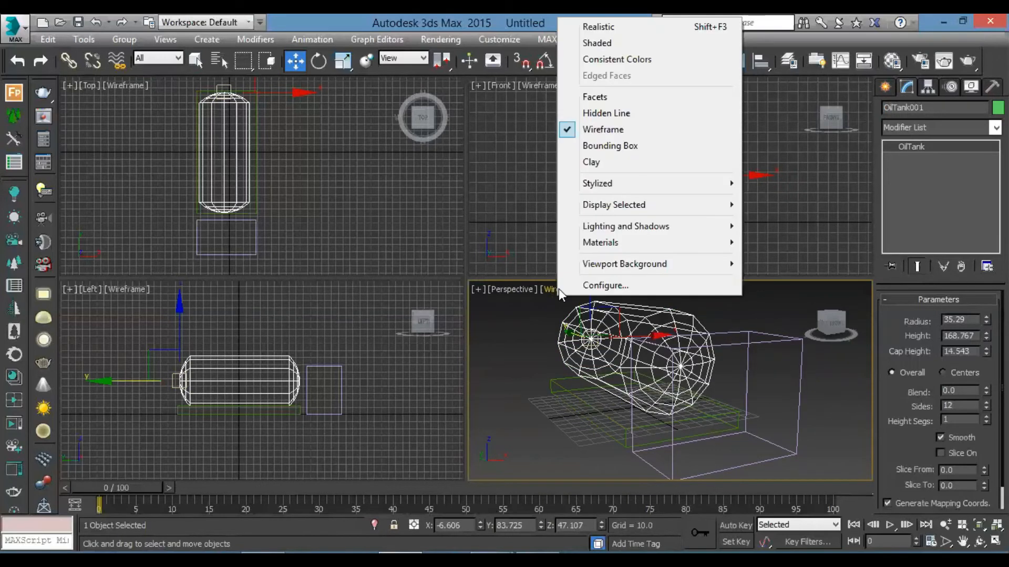
click(597, 30)
Deselect the oil tank, try Realistic and Shaded display in the Front viewport, and return it to Wireframe
click(528, 117)
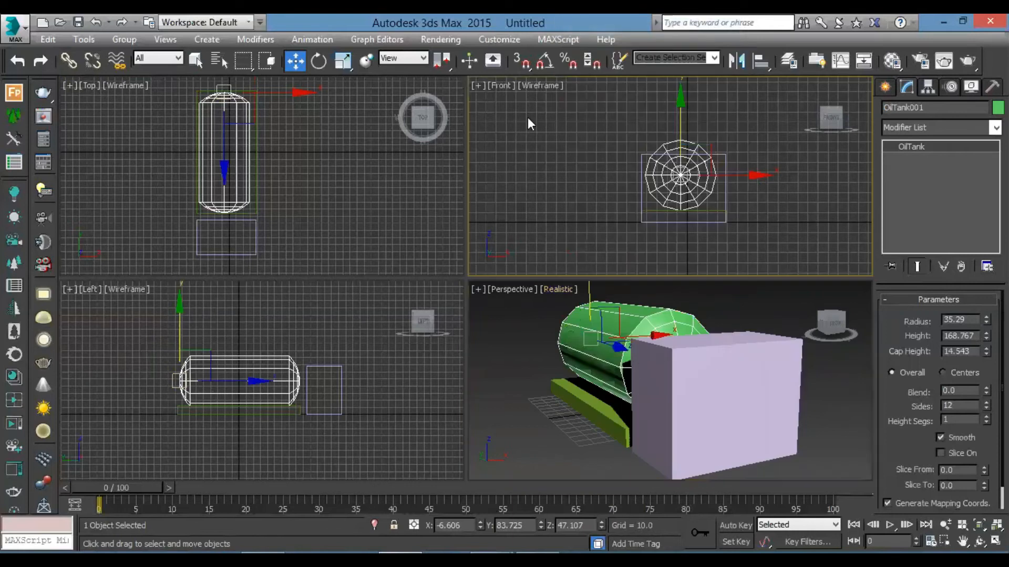
click(538, 83)
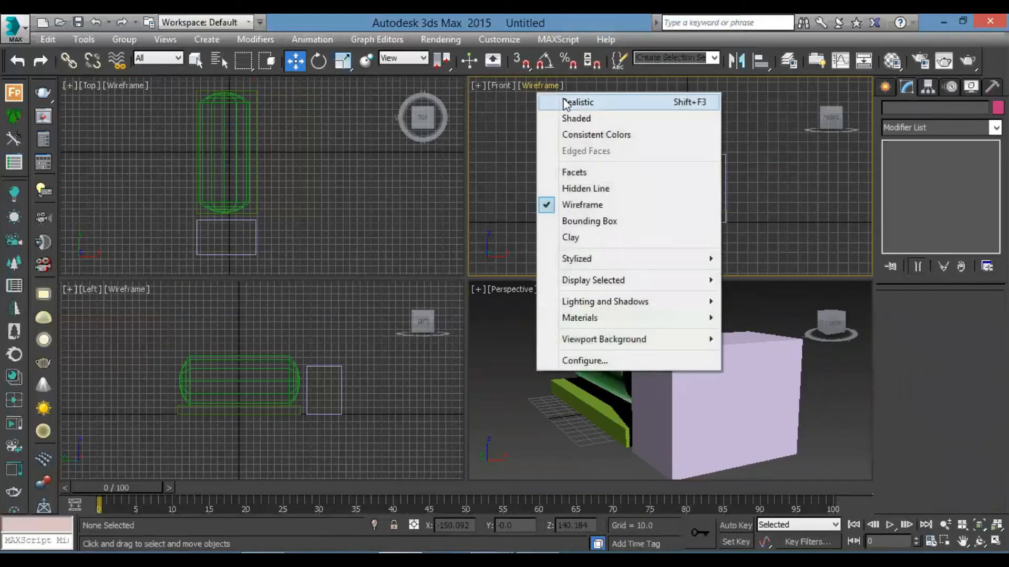
click(562, 100)
click(537, 85)
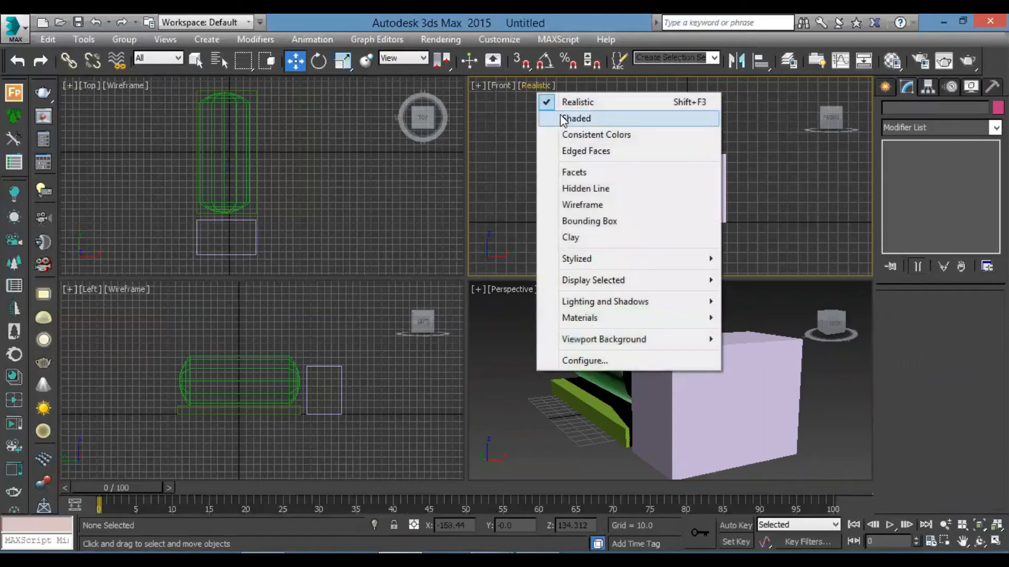
click(562, 118)
click(529, 86)
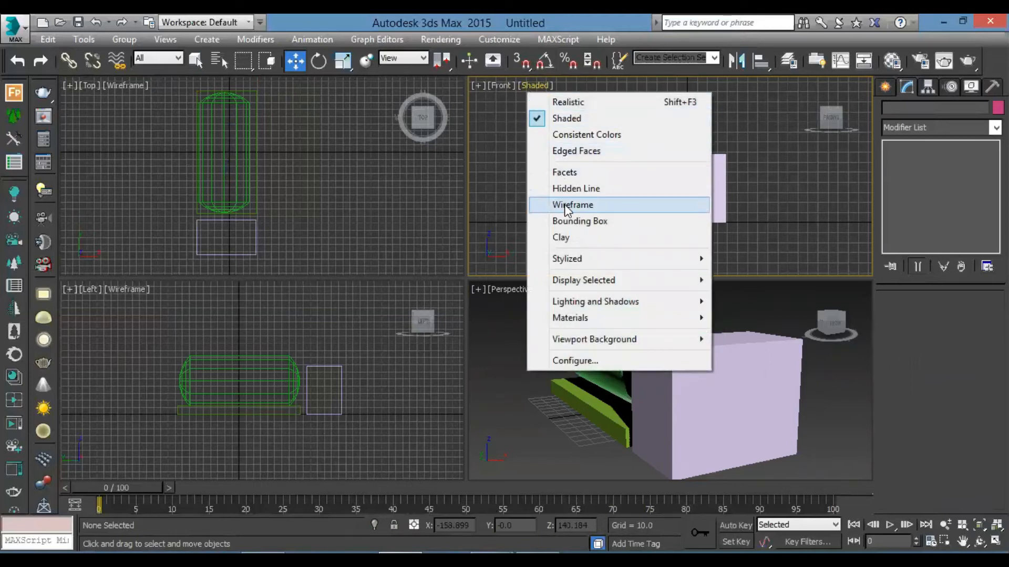
click(537, 204)
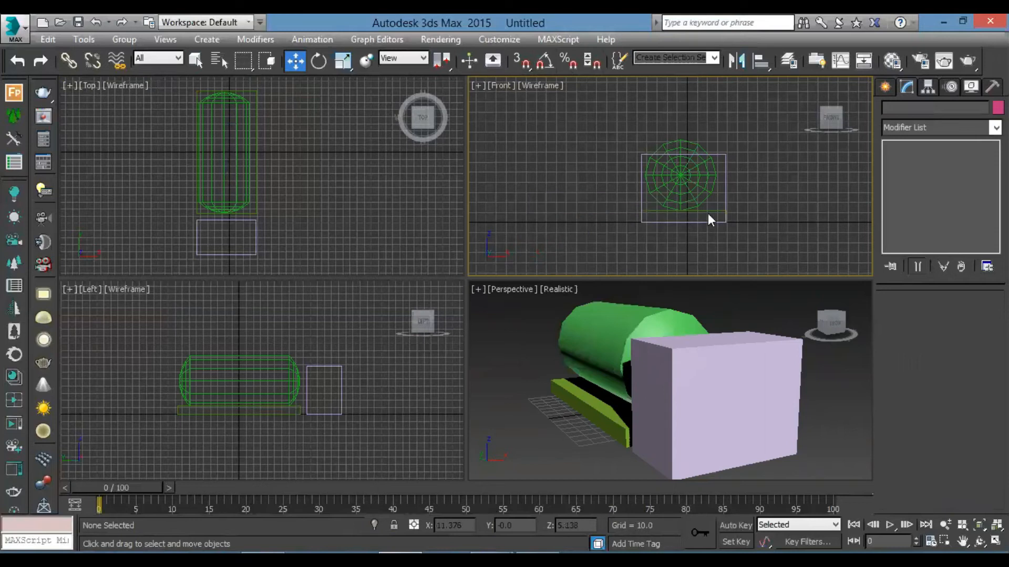
Toggle the Perspective viewport repeatedly between wireframe and realistic shading, ending on realistic
click(625, 293)
key(F3)
key(F3)
key(F3)
key(F3)
key(F3)
key(F3)
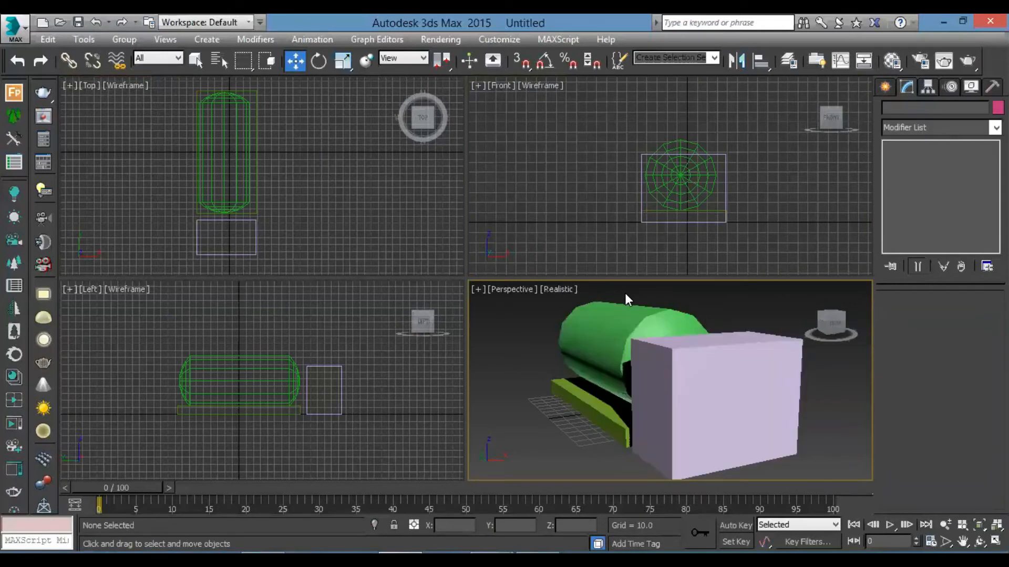
Turn on edged faces in the Perspective viewport, select the oil tank and compare the display with wireframe
key(F4)
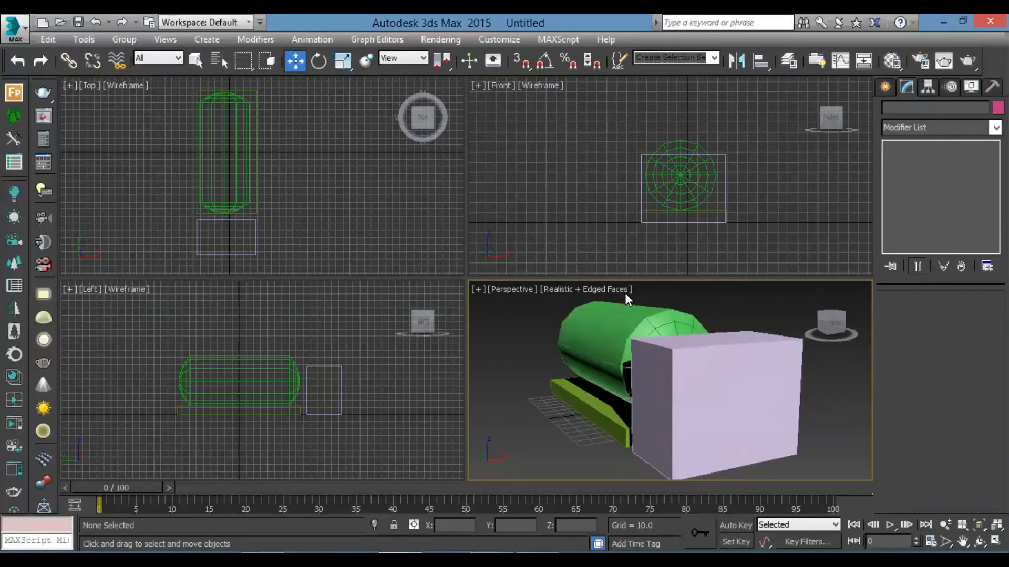
key(F3)
key(F3)
click(618, 321)
key(F3)
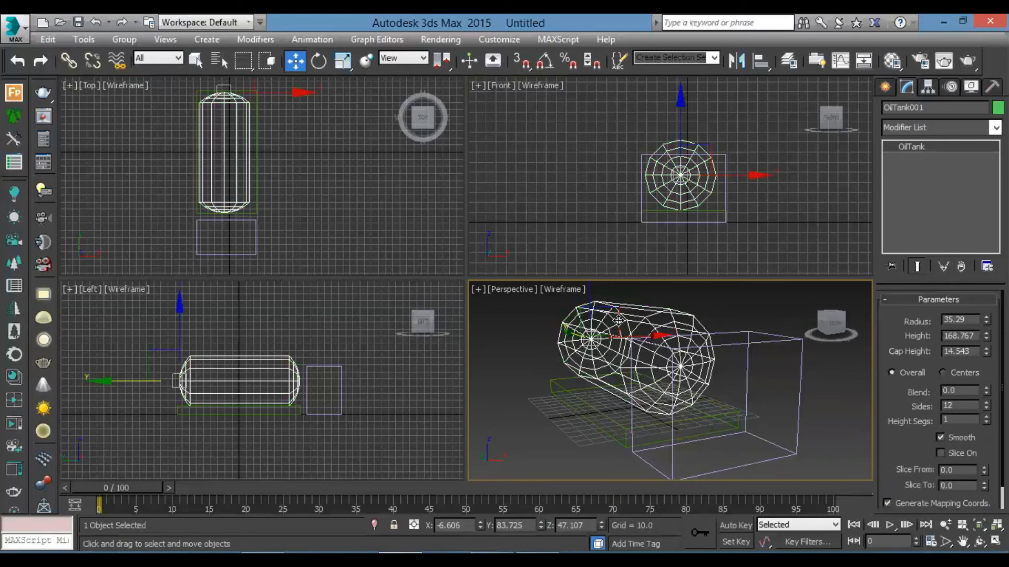
key(F3)
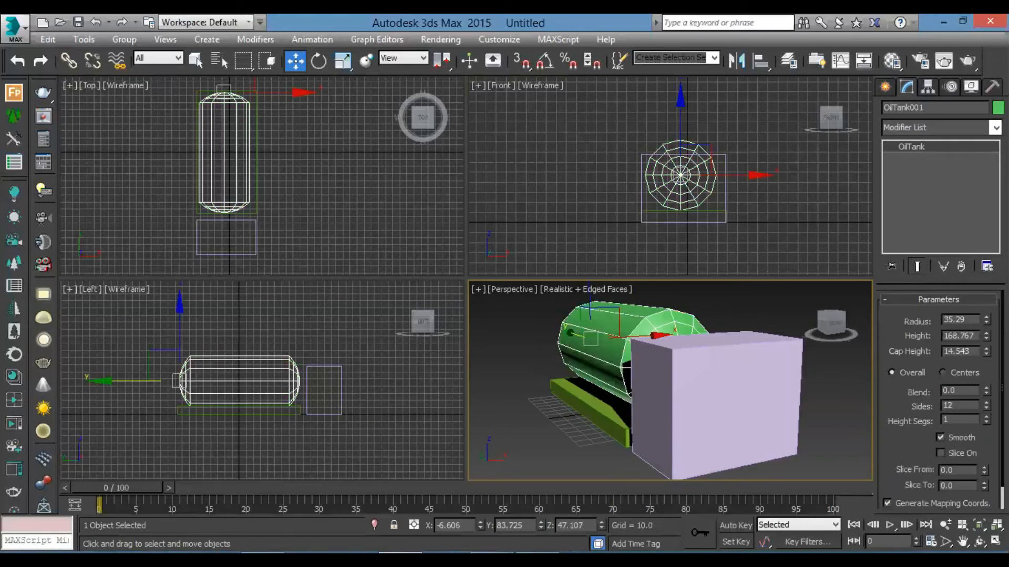
Create a ChamferCyl wheel in the Left viewport below the tall box, with radius about 28, height about 9.5 and fillet about 2.2
click(886, 88)
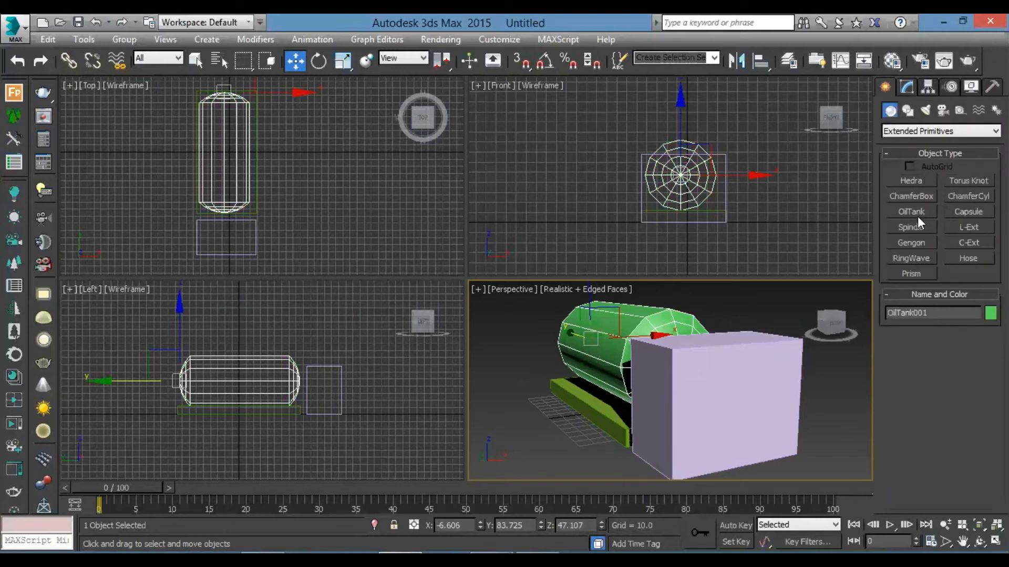
click(978, 194)
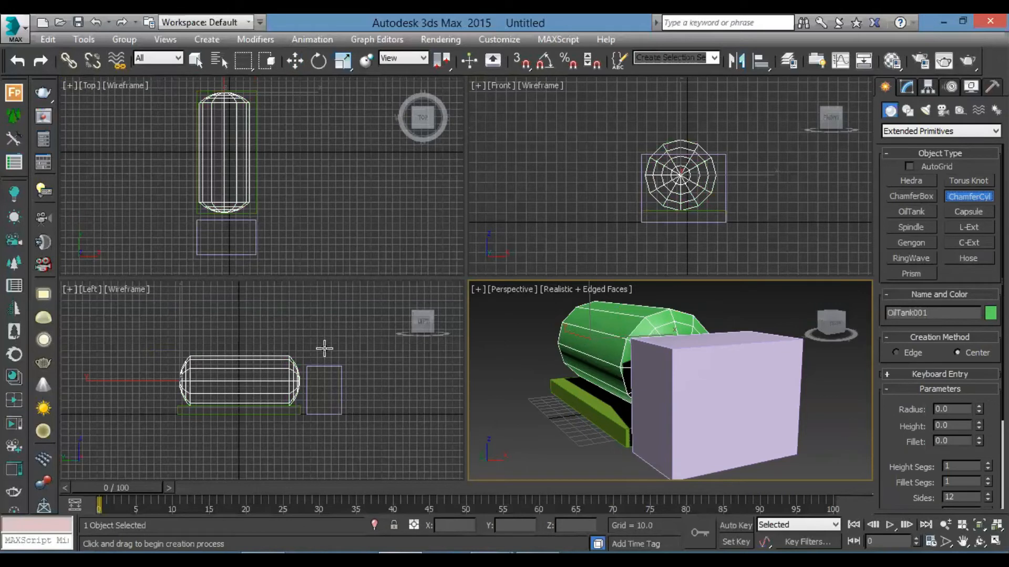
middle_drag(338, 378, 337, 363)
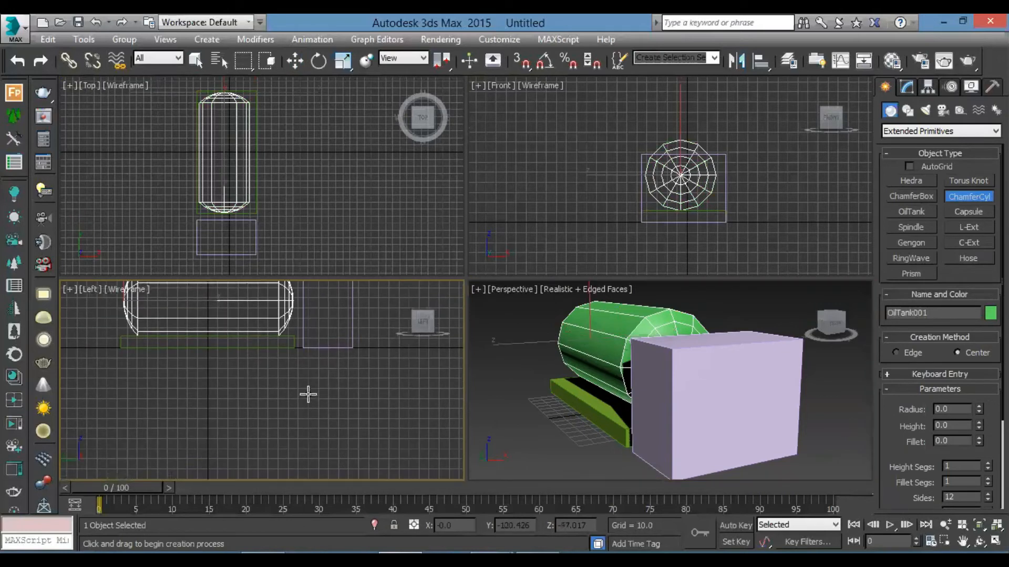
drag(317, 385, 338, 402)
click(327, 393)
click(329, 389)
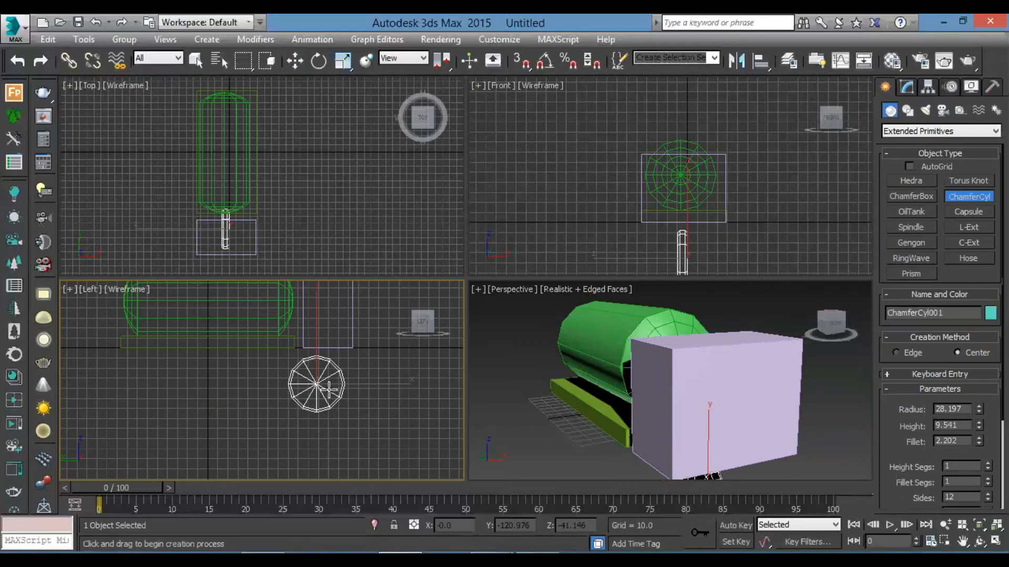
Move the chamfered cylinder beneath the tall box's side edge, to about X -48, Y -119
click(294, 60)
middle_drag(301, 384, 260, 405)
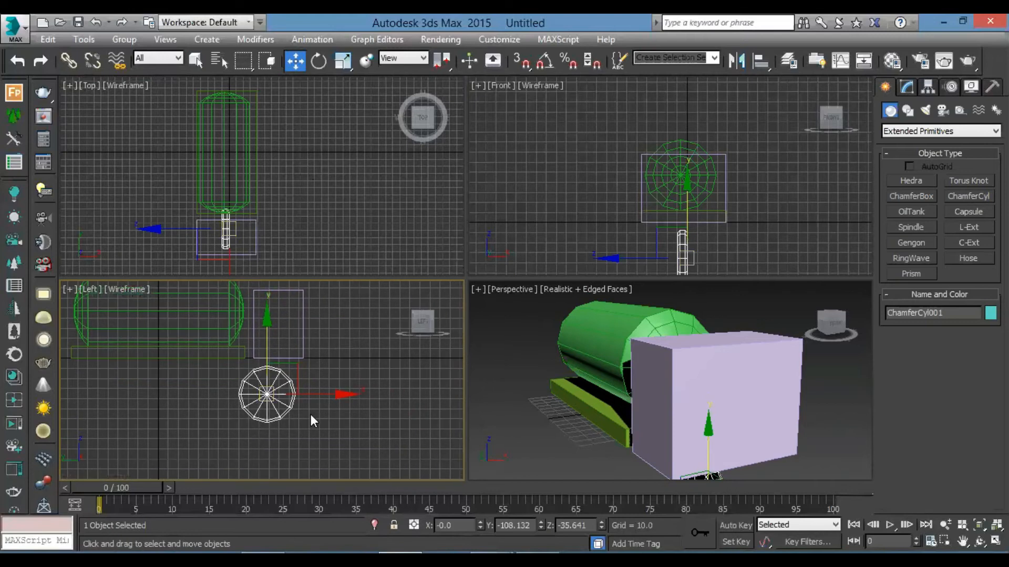
drag(319, 394, 330, 394)
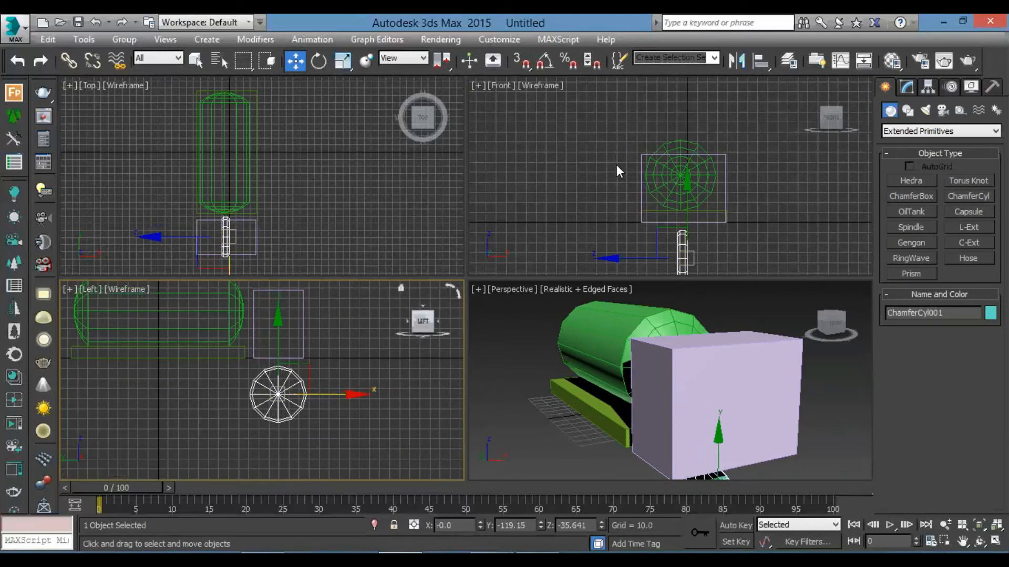
middle_drag(659, 197, 659, 155)
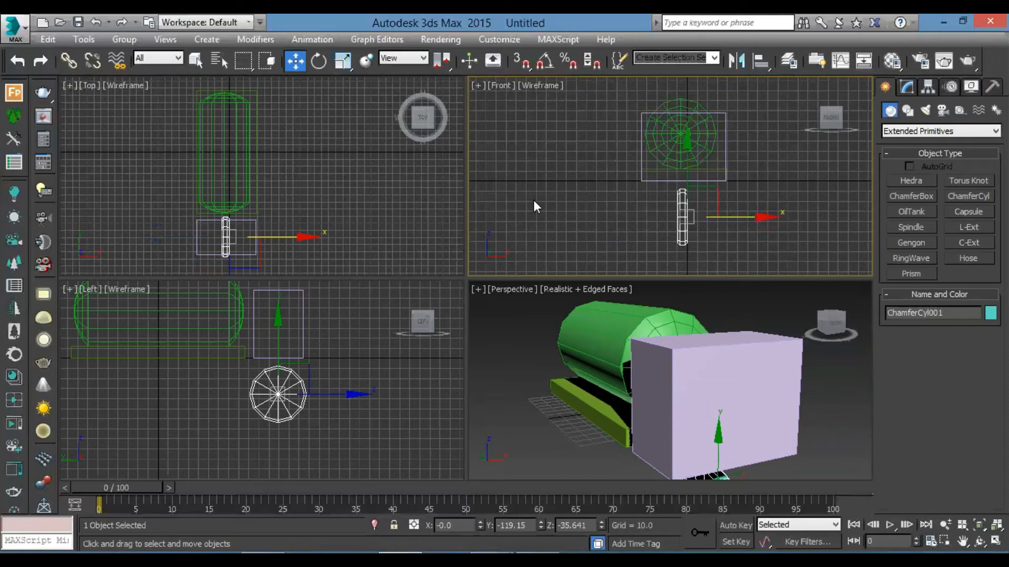
middle_drag(665, 219, 689, 205)
drag(781, 206, 731, 211)
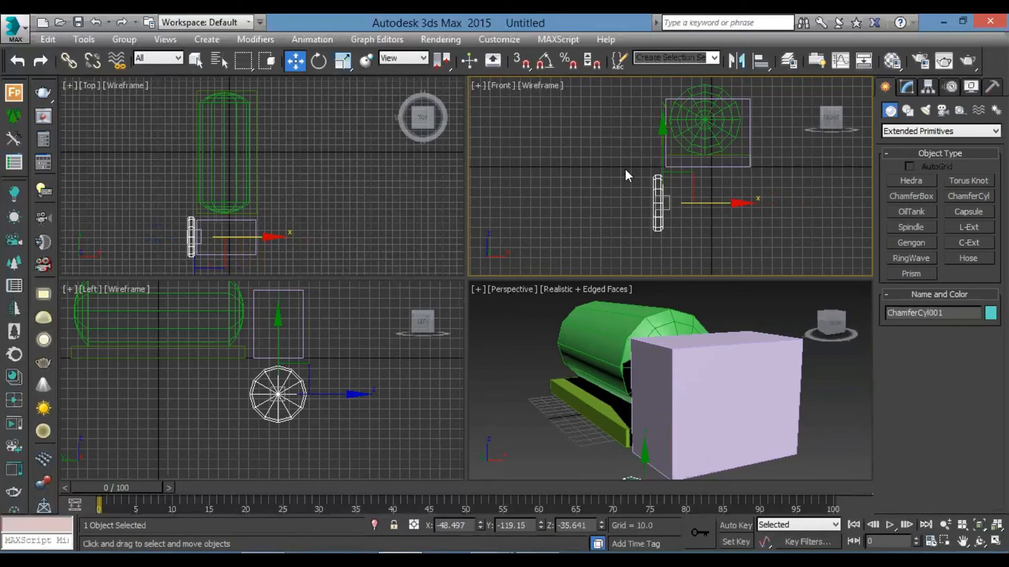
Clone the wheel as an independent copy on the cab's opposite side and try a radius of about 40 on the original
shift+drag(755, 203, 831, 205)
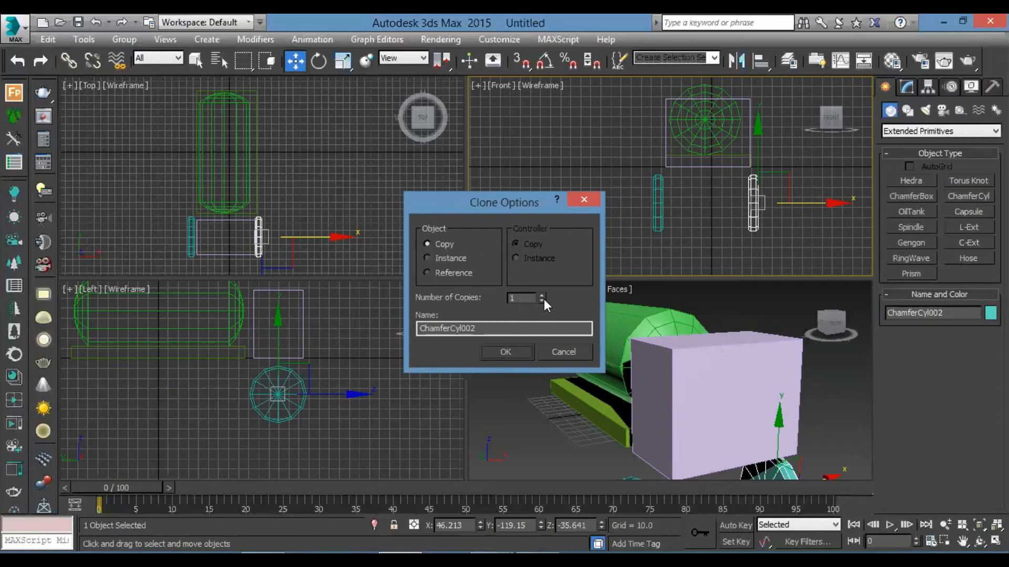
click(497, 352)
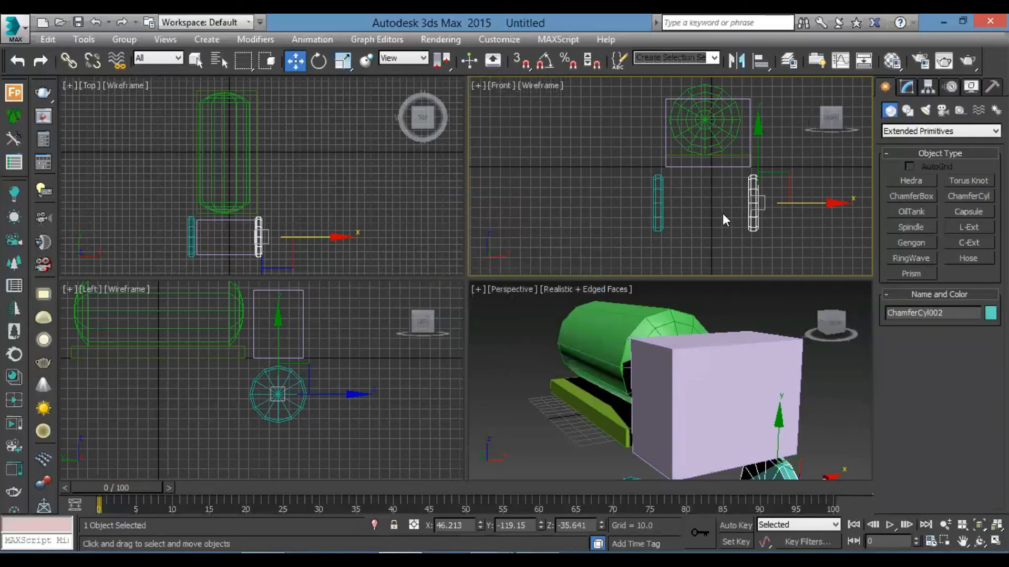
click(654, 213)
click(906, 87)
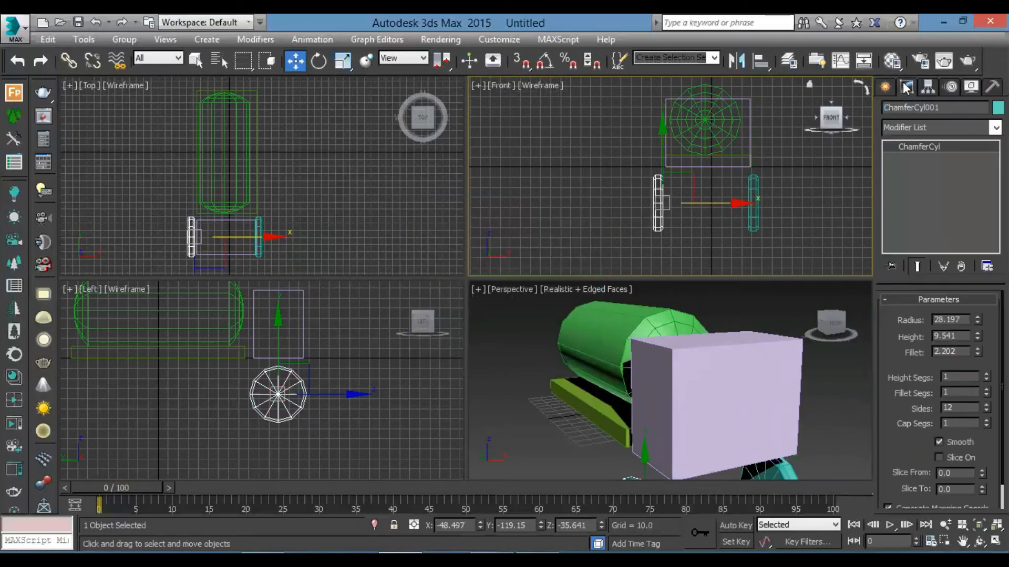
drag(978, 317, 976, 294)
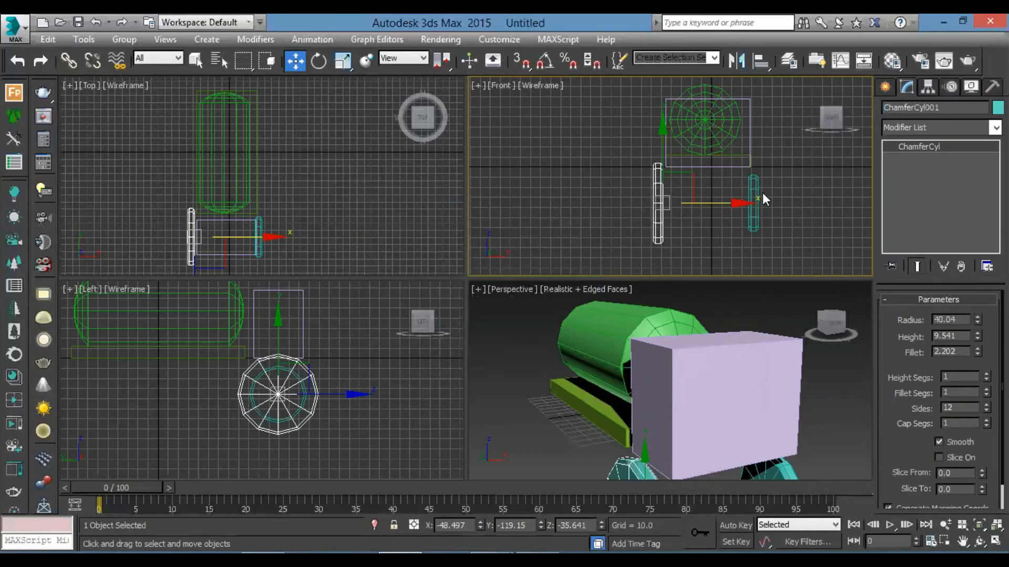
key(ctrl+z)
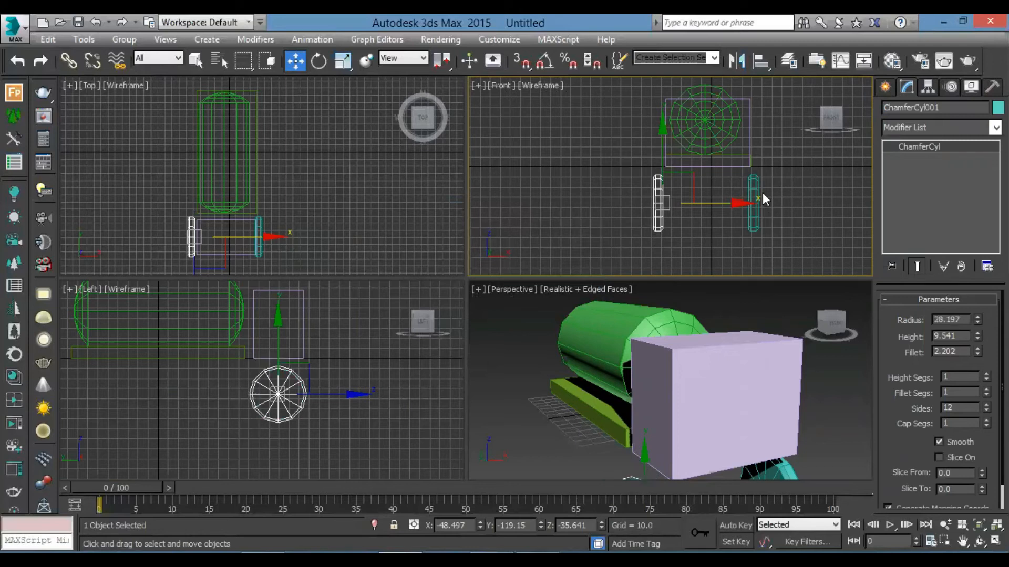
Delete the copied wheel on the cab's opposite side
click(769, 210)
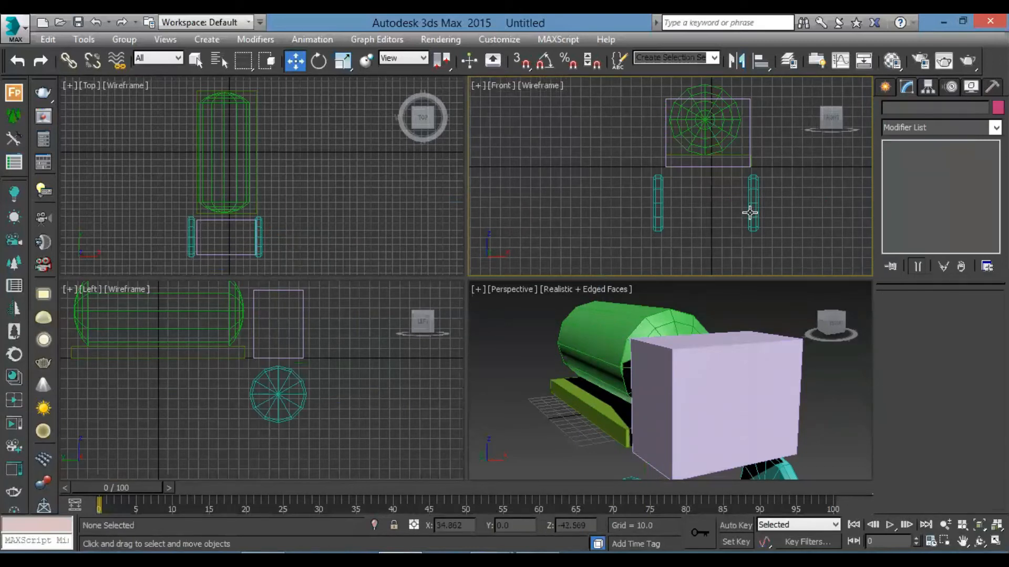
click(751, 212)
click(750, 213)
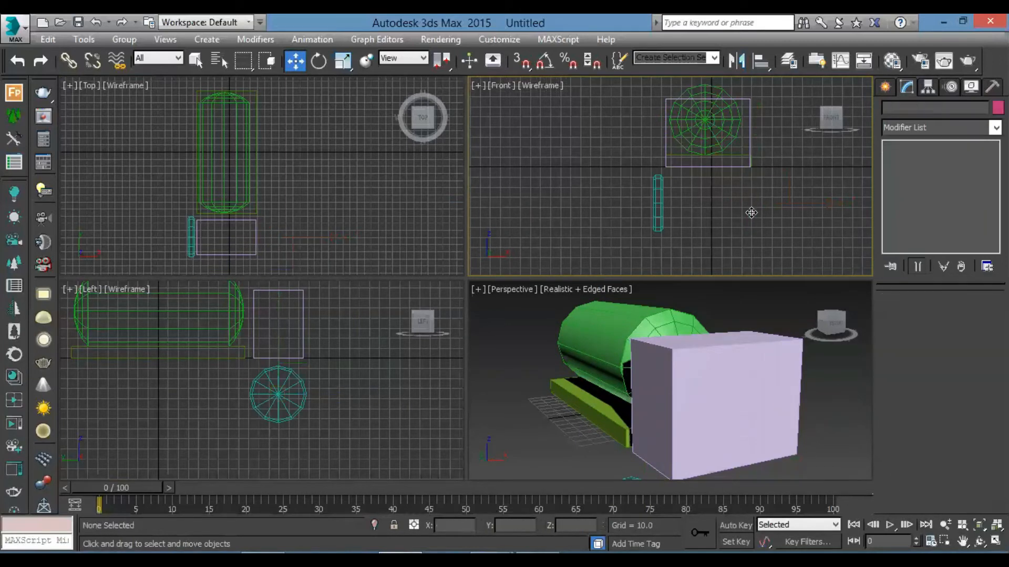
Clone the remaining wheel as an instance on the cab's opposite side, at about X 45
click(659, 194)
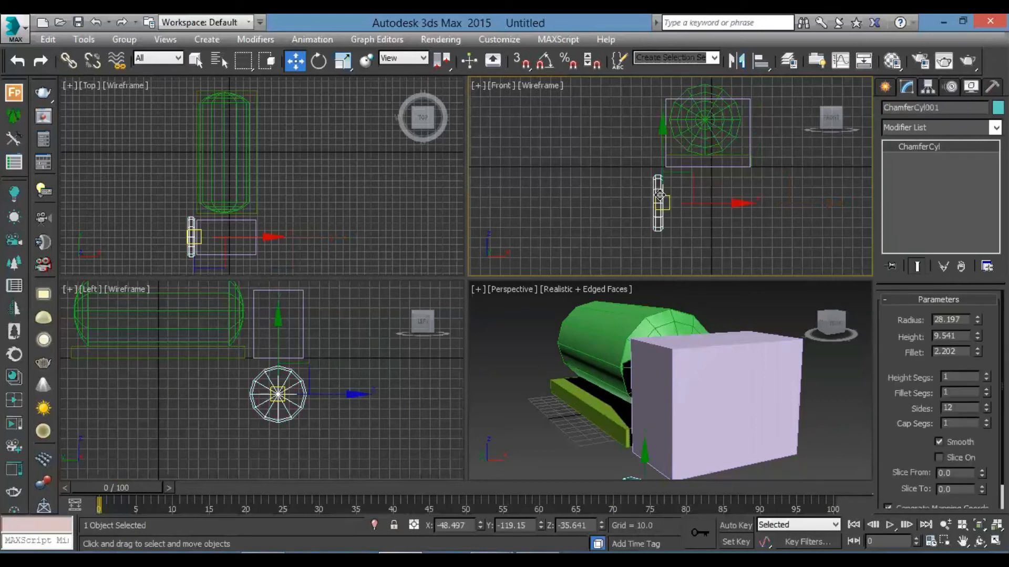
shift+drag(713, 204, 806, 204)
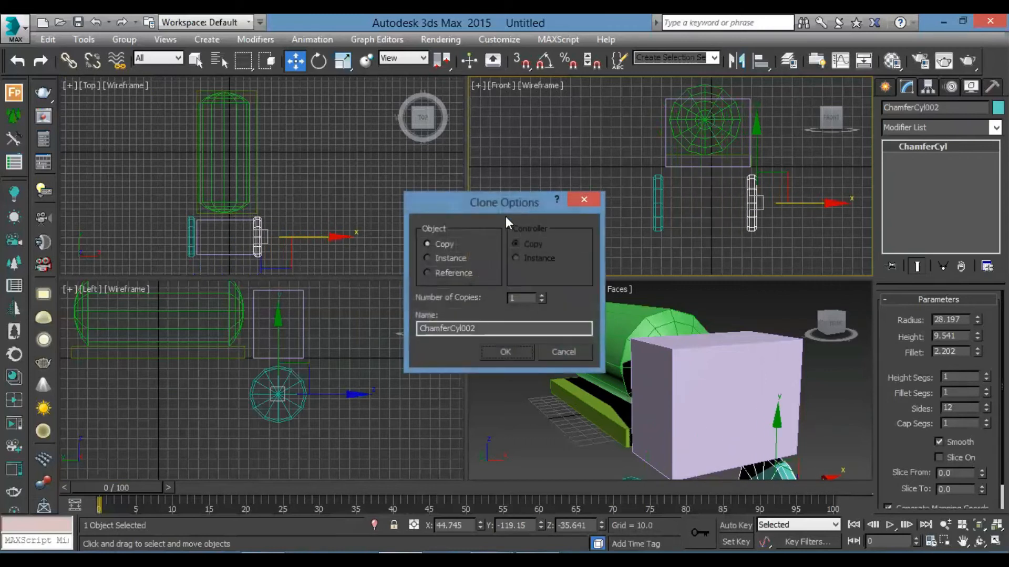
click(455, 257)
click(506, 352)
Try a smaller radius on the original wheel, then set the linked wheels' radius to about 23.5
click(654, 206)
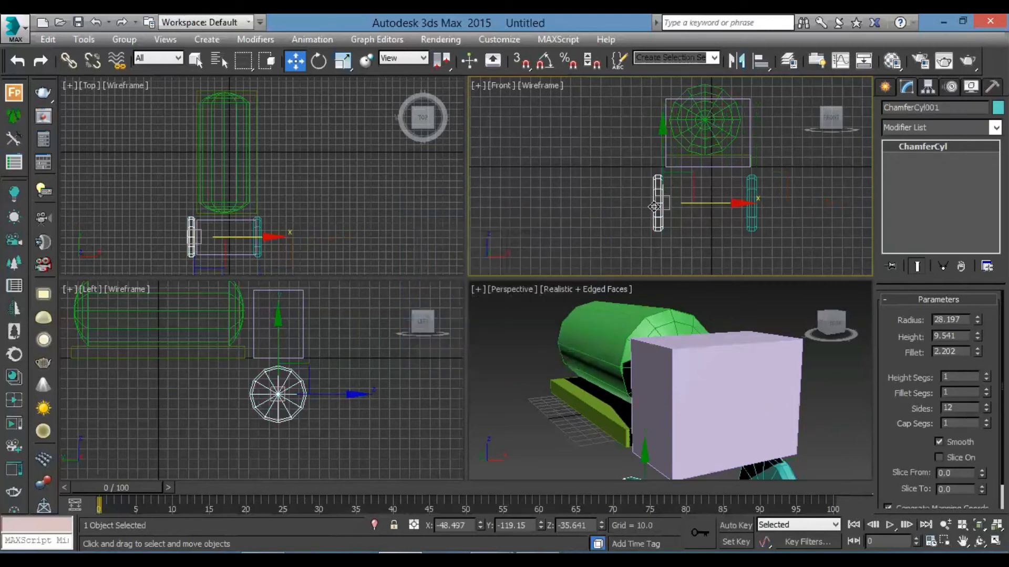
drag(976, 317, 975, 346)
alt+middle_drag(620, 378, 808, 423)
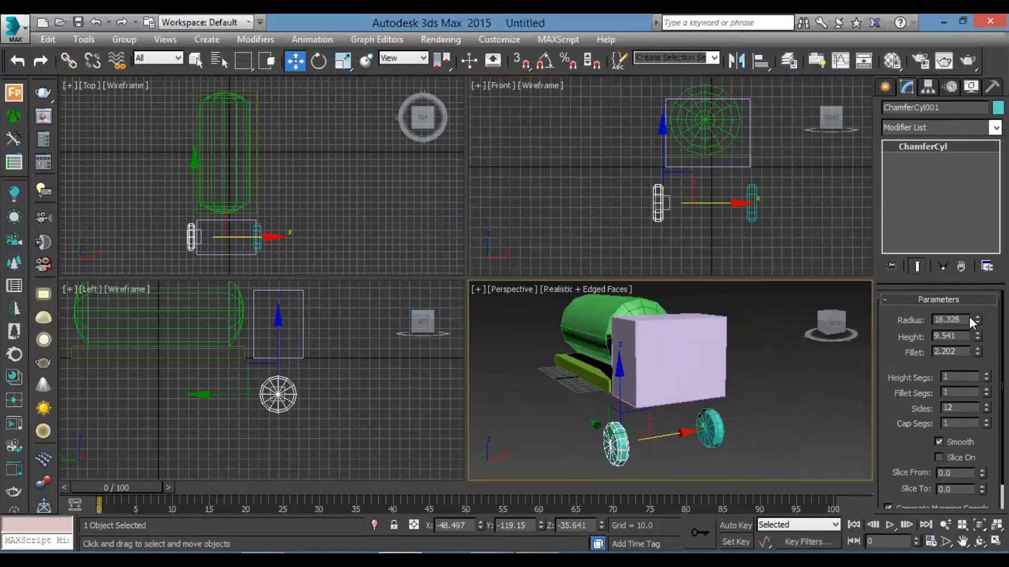
drag(978, 316, 973, 293)
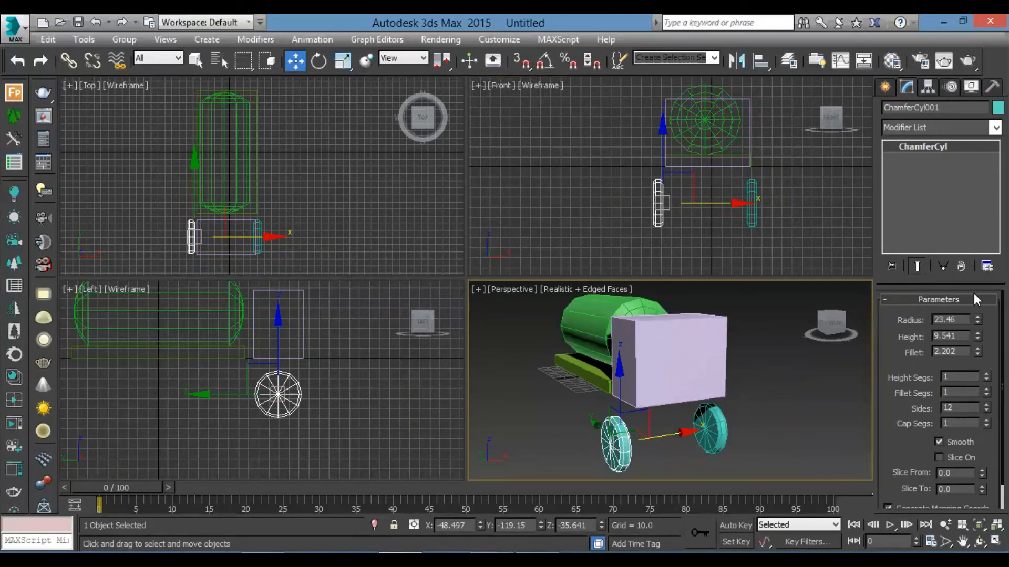
Clone the front wheel pair as one instanced set behind it, beneath the front end of the tank
drag(771, 192, 623, 233)
middle_drag(352, 420, 429, 425)
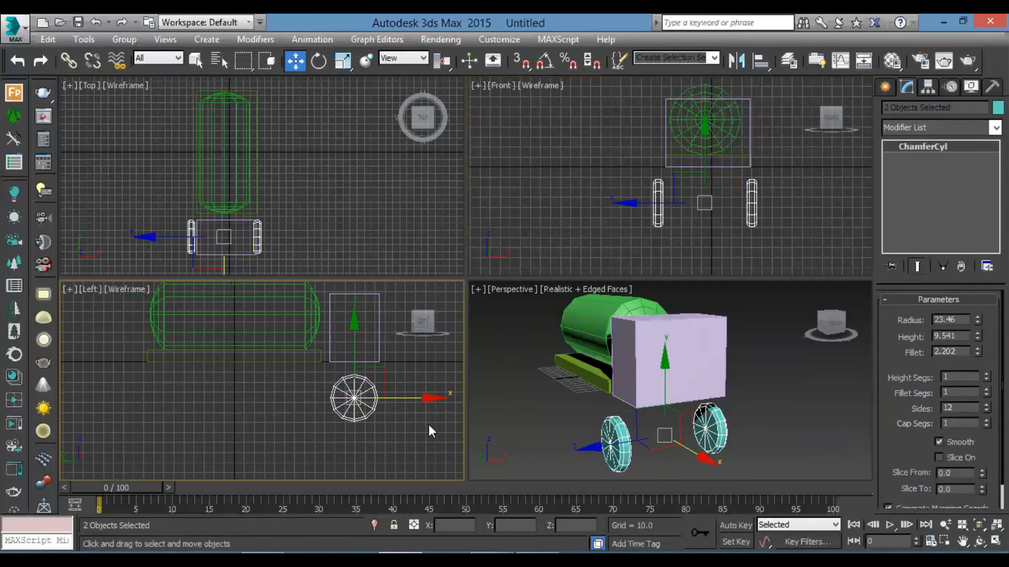
shift+drag(418, 400, 373, 399)
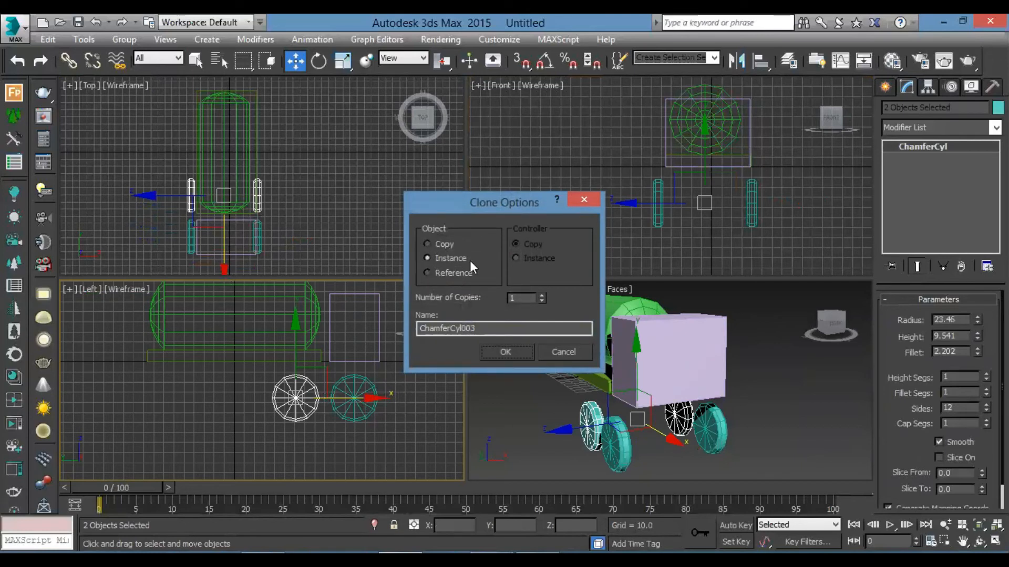
click(490, 351)
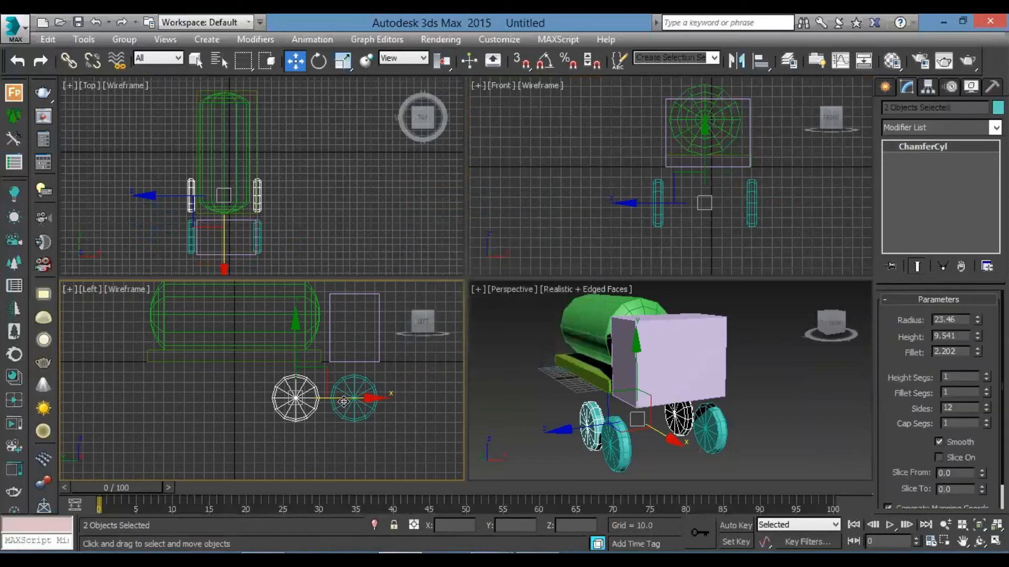
Clone the second wheel pair rearward as two instanced sets and shift the rearmost pair forward, close to its neighbour
drag(367, 402, 275, 390)
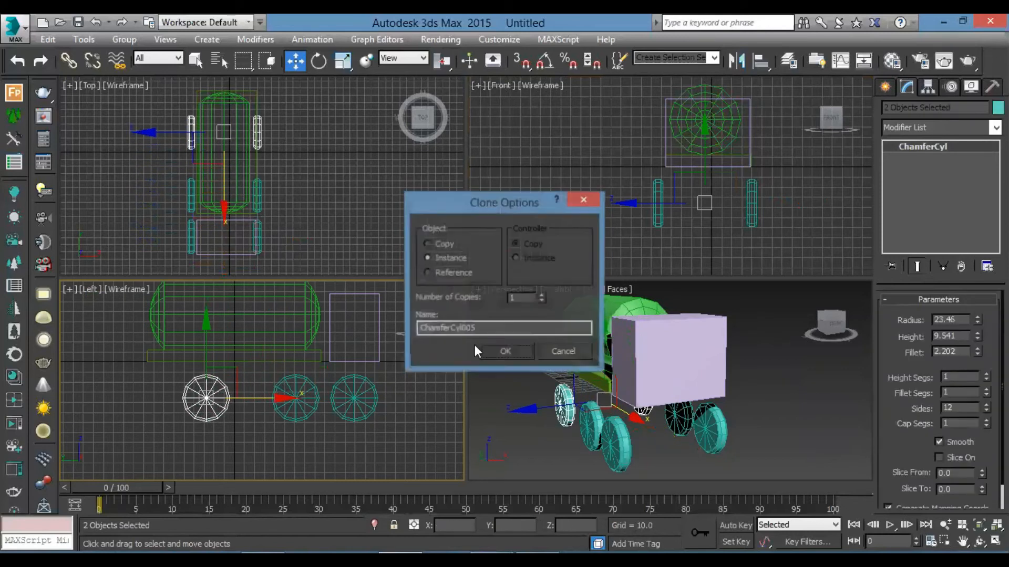
click(542, 295)
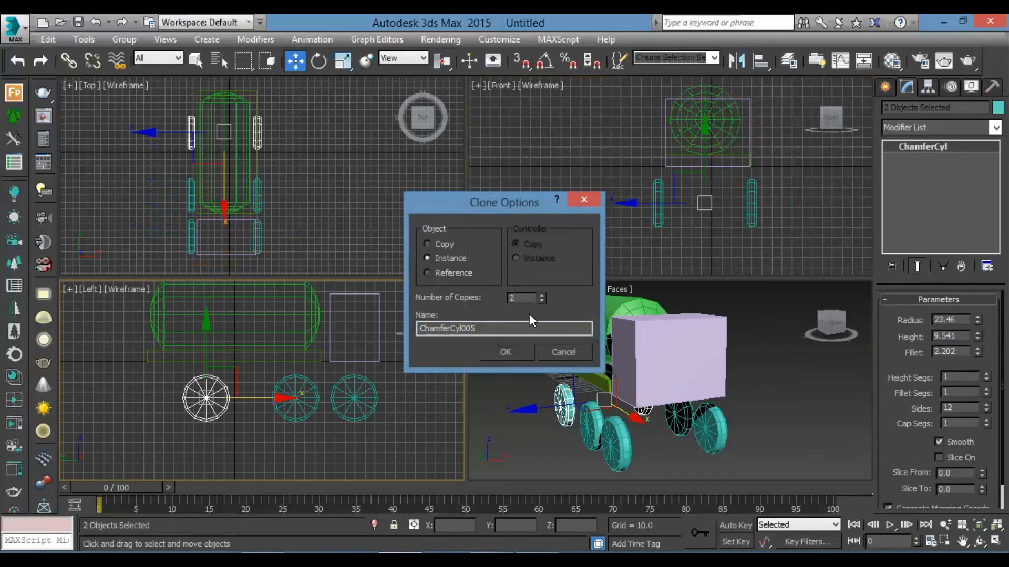
click(509, 352)
drag(173, 402, 212, 402)
click(292, 419)
Select all eight wheels and raise them about 8.5 units toward the chassis
middle_drag(718, 426, 716, 388)
scroll(683, 402, down, 3)
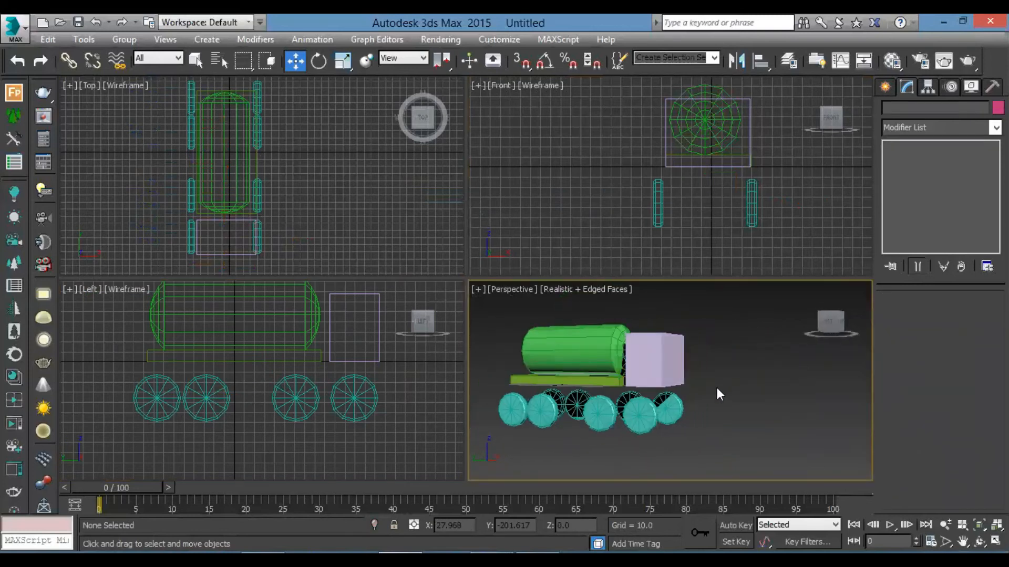
drag(333, 415, 116, 417)
scroll(189, 397, up, 4)
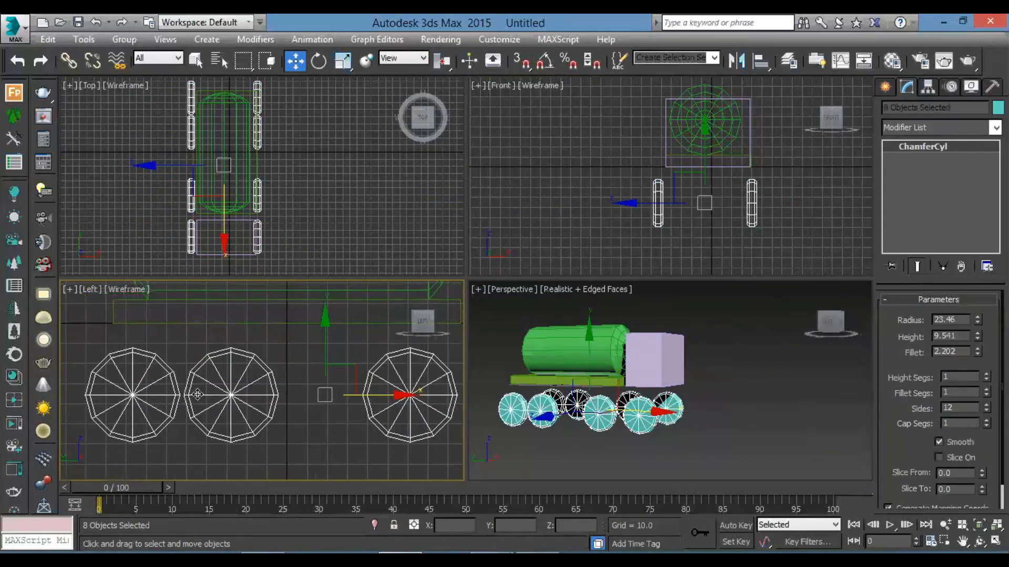
drag(327, 333, 330, 316)
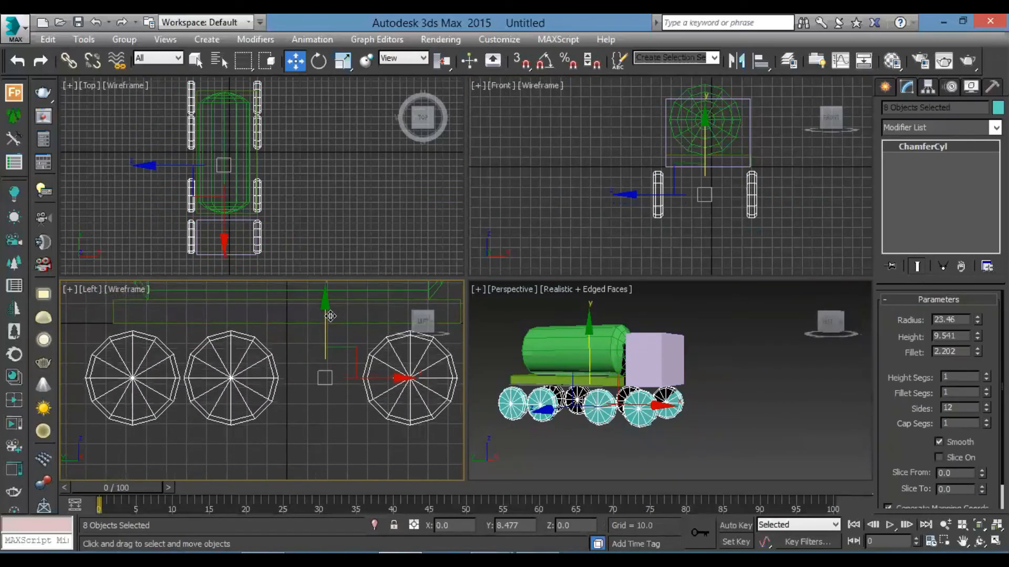
Clear the selection and enlarge the Front viewport to fill the whole view area
middle_drag(666, 407, 768, 419)
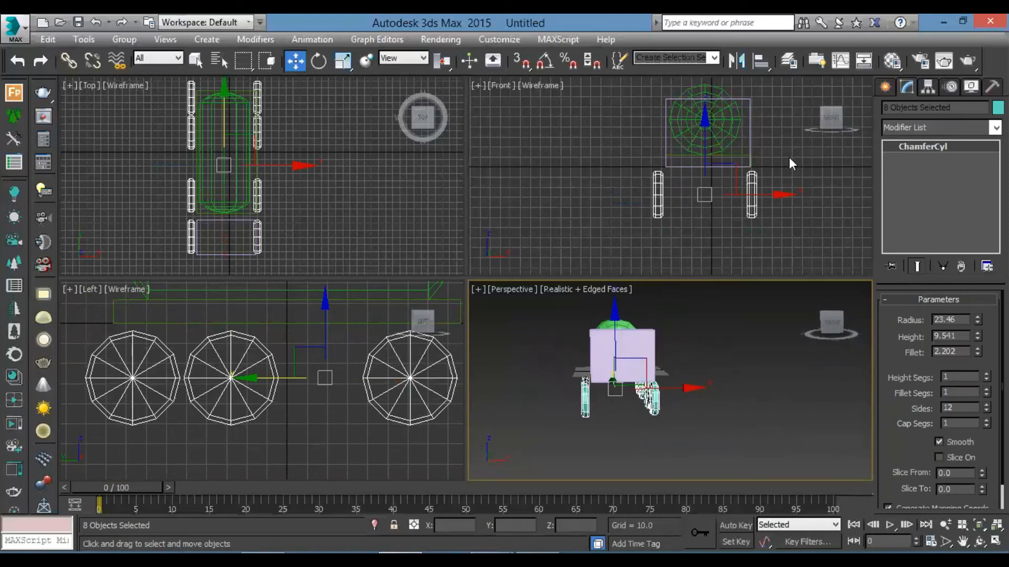
middle_drag(727, 149, 688, 177)
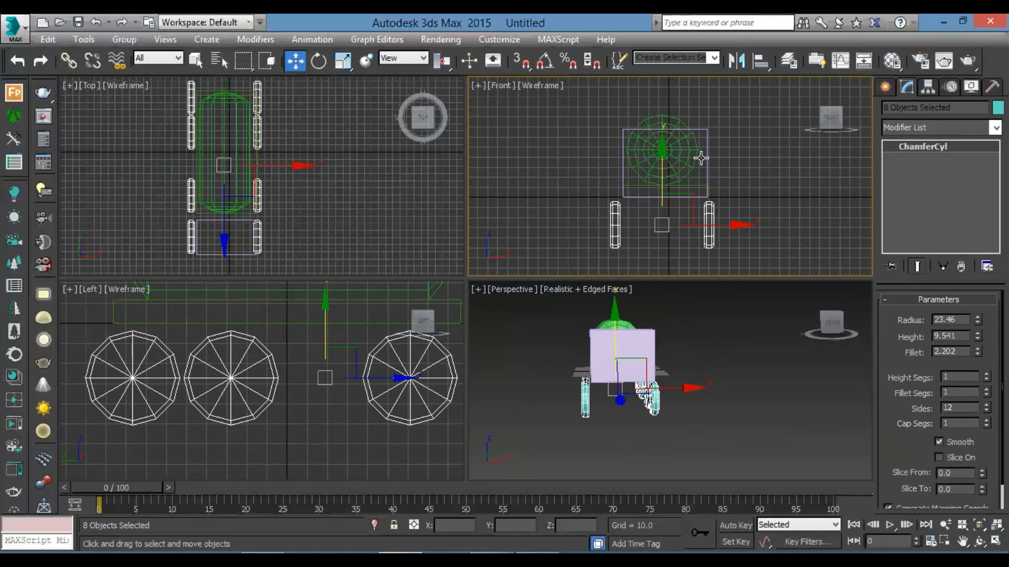
click(686, 148)
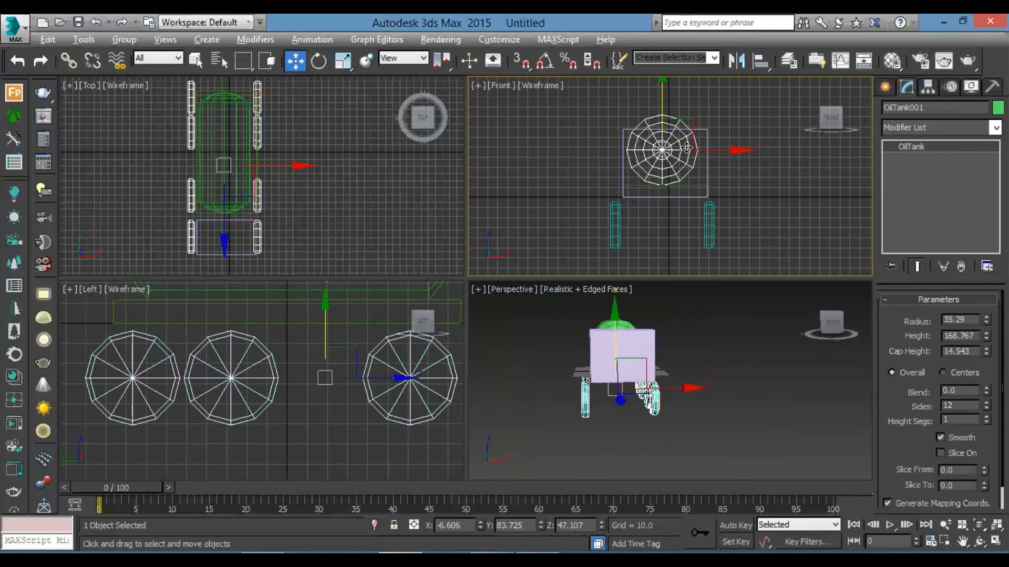
click(553, 131)
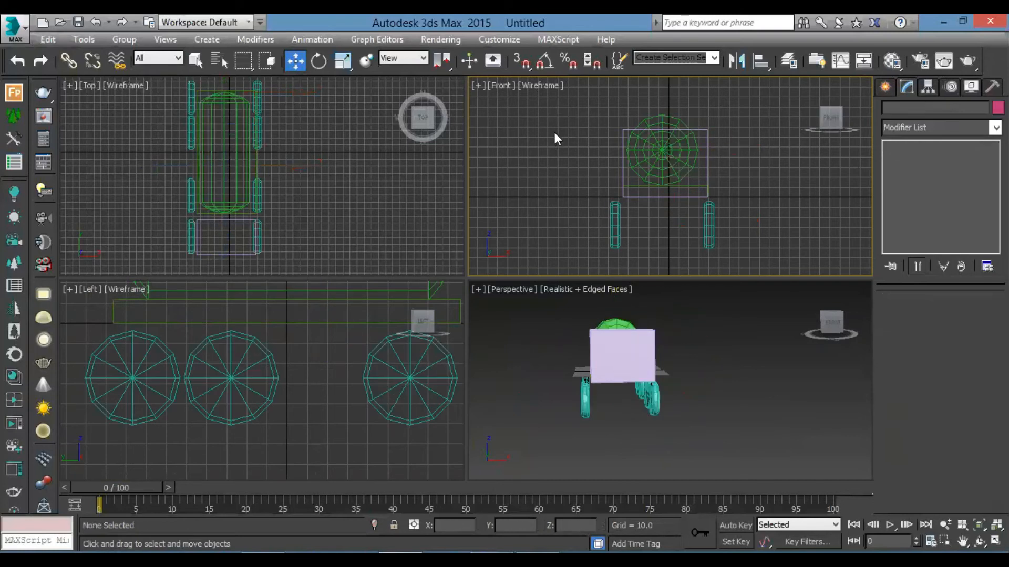
key(alt+w)
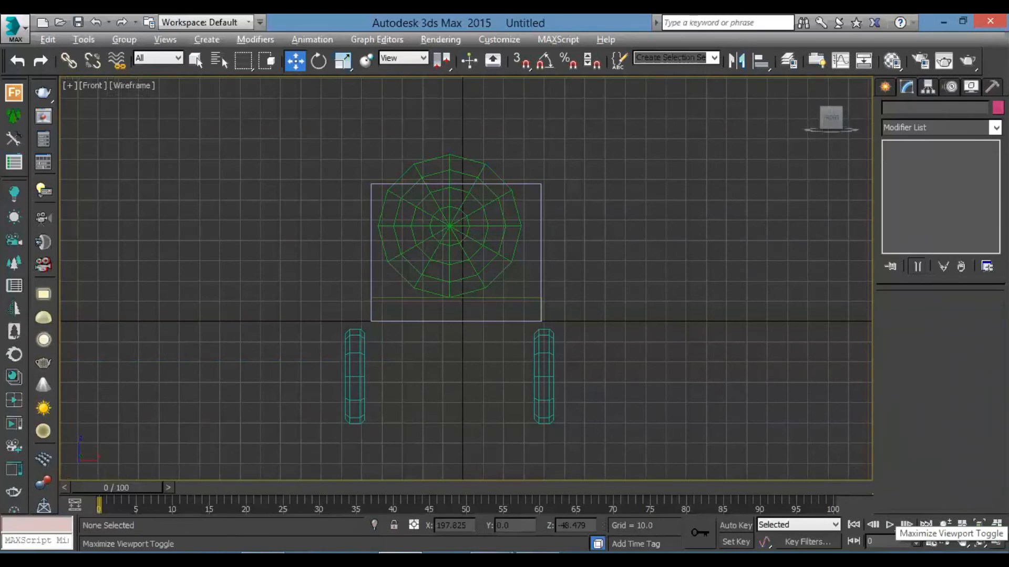
click(995, 541)
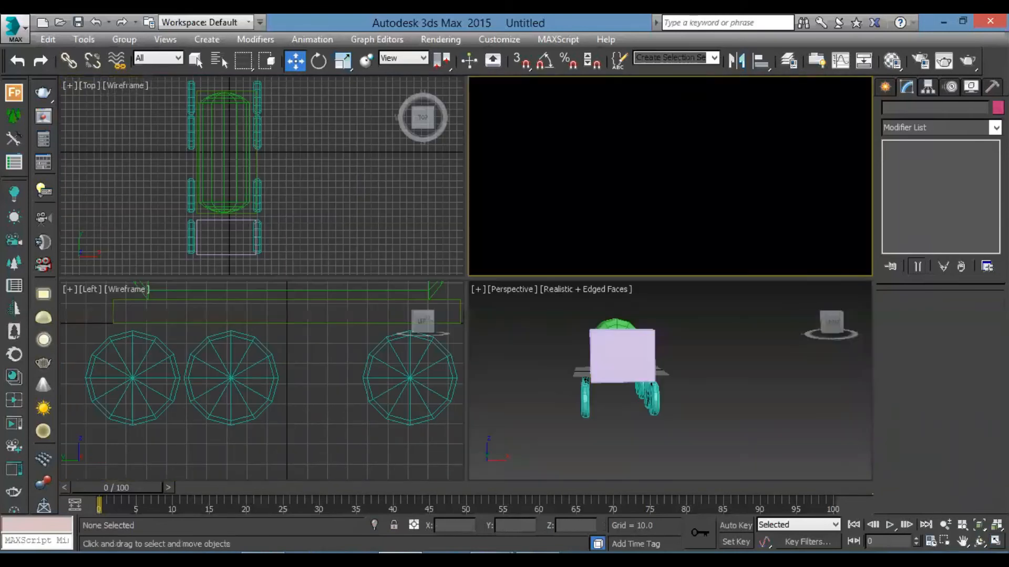
click(995, 541)
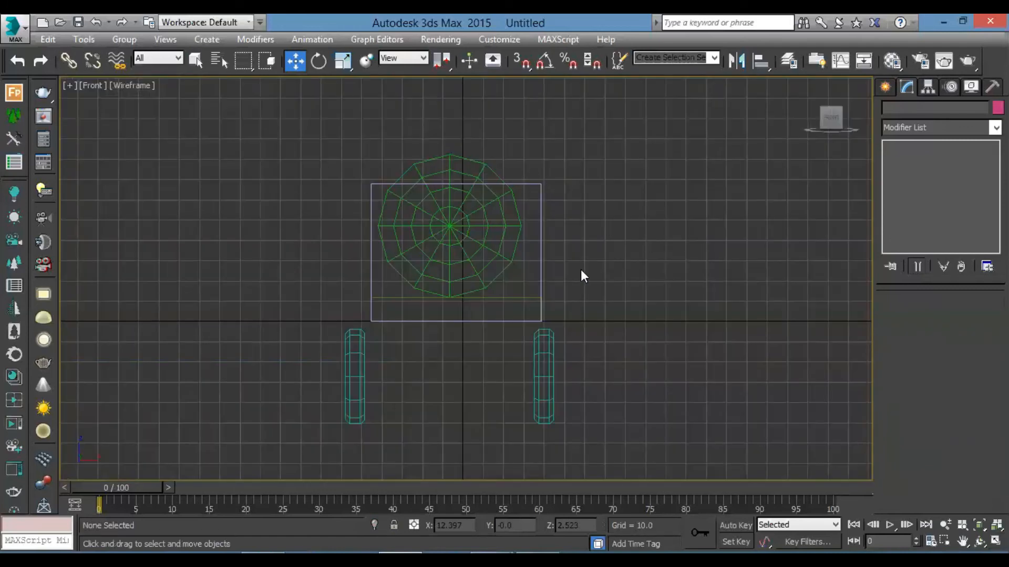
Create a standard Box in the Front viewport as a windshield pane on the upper half of one side of the cab
click(883, 88)
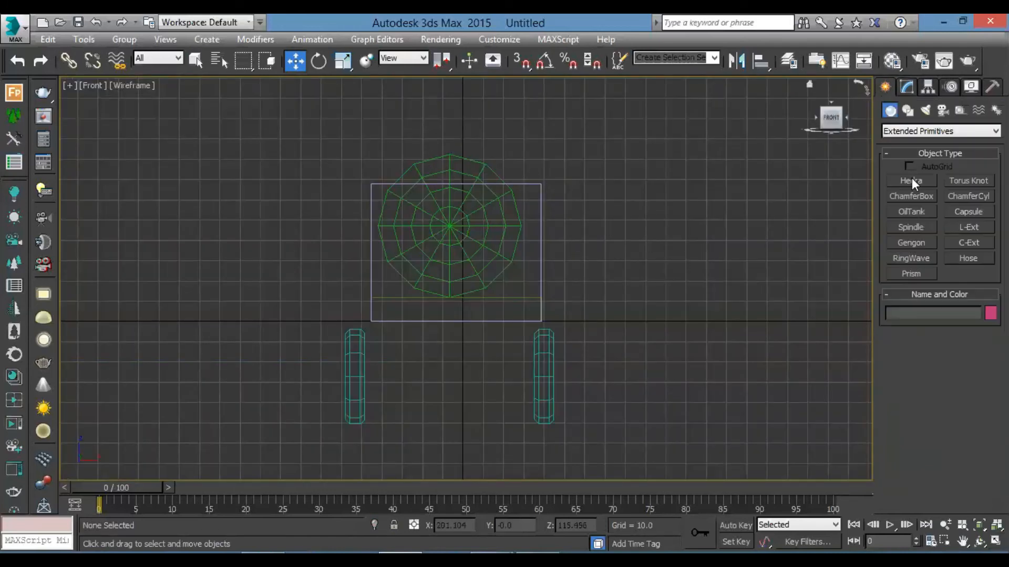
click(903, 127)
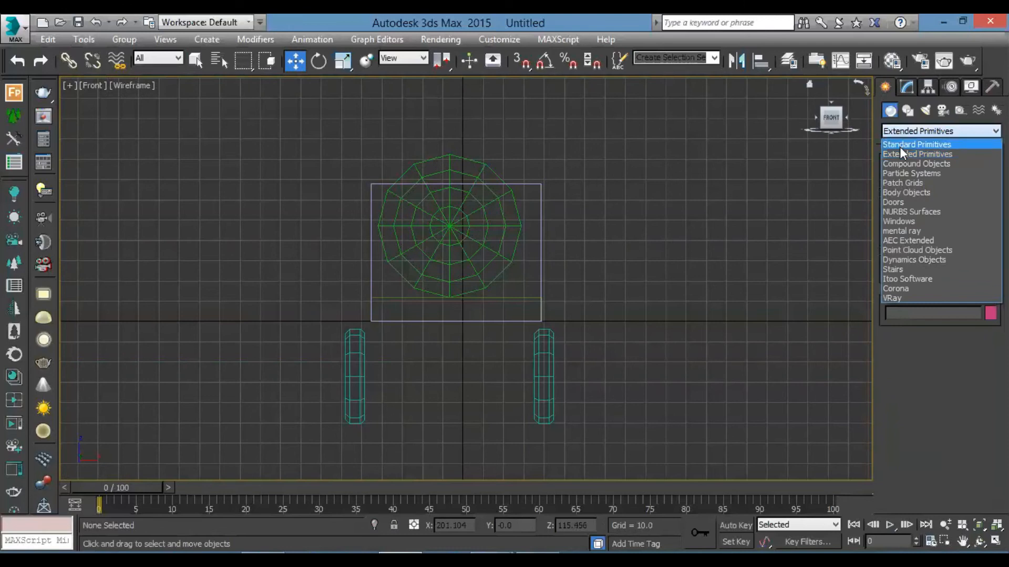
click(899, 146)
click(910, 181)
scroll(450, 220, up, 5)
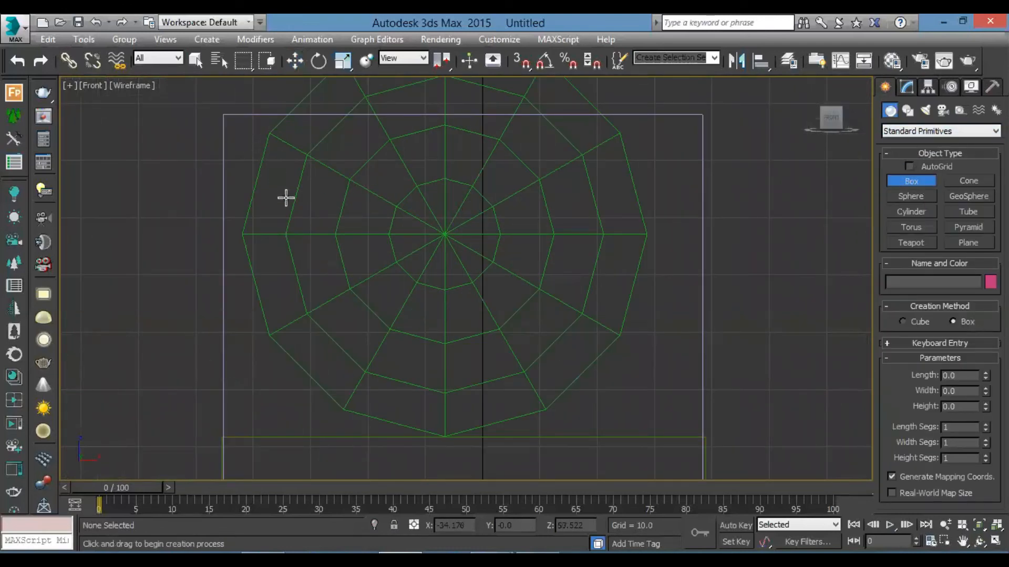
drag(249, 146, 425, 297)
key(w)
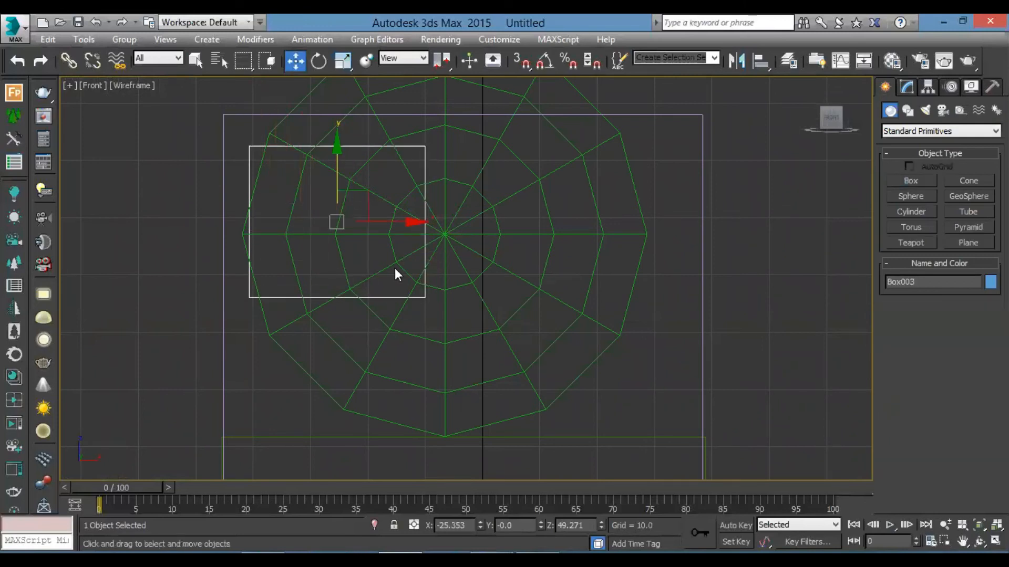
In the Left view, move the windshield box forward onto the cab's front face, at about Y -142
key(l)
scroll(395, 270, down, 5)
scroll(435, 248, up, 5)
middle_drag(435, 247, 345, 310)
drag(363, 254, 651, 248)
scroll(625, 247, up, 5)
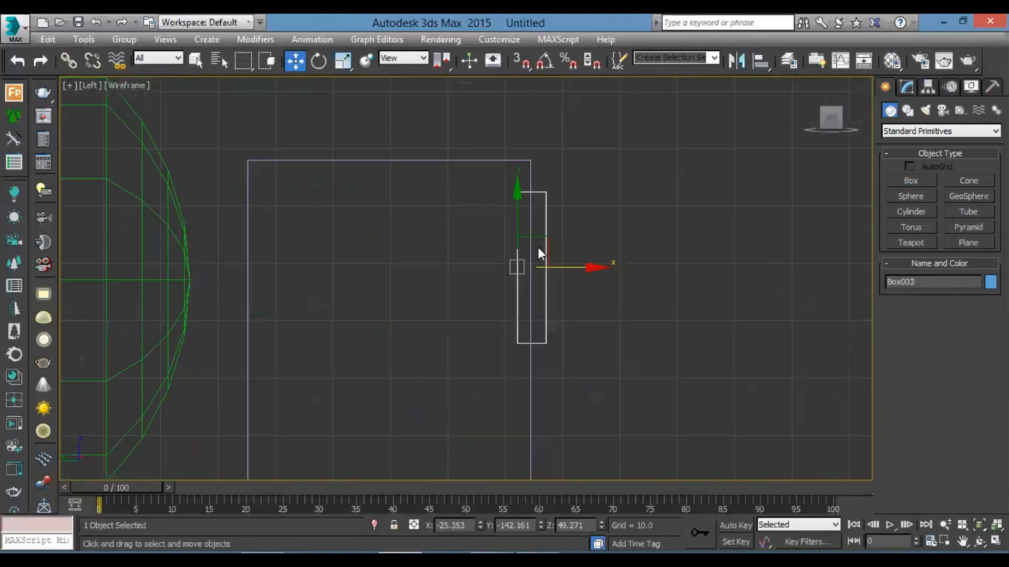
In the Front view, clone the windshield box as an instance on the cab's other half, at about X 18.6
key(f)
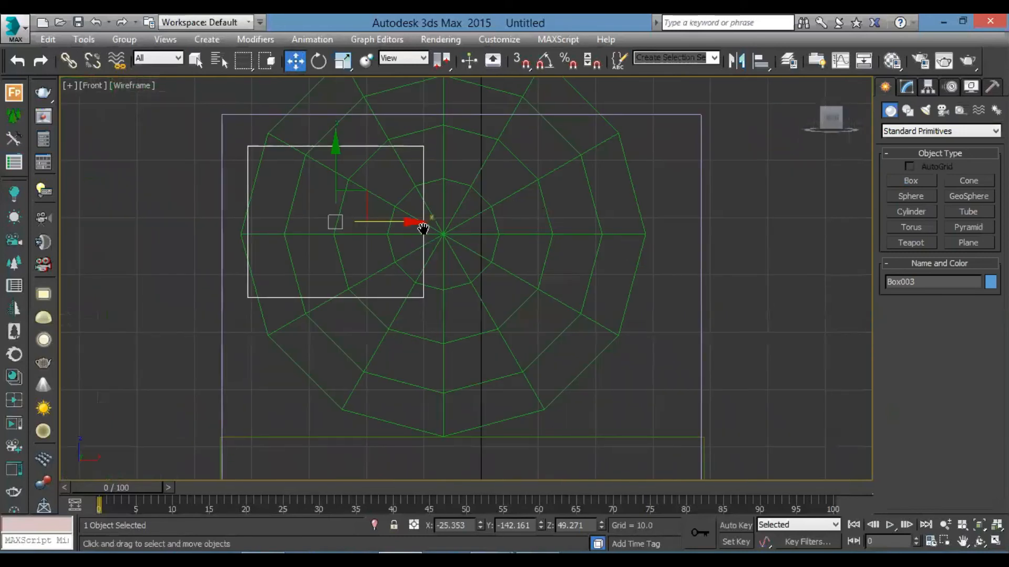
scroll(420, 231, down, 2)
mouse_move(419, 234)
shift+mouse_down()
mouse_move(586, 236)
mouse_move(598, 259)
shift+mouse_up()
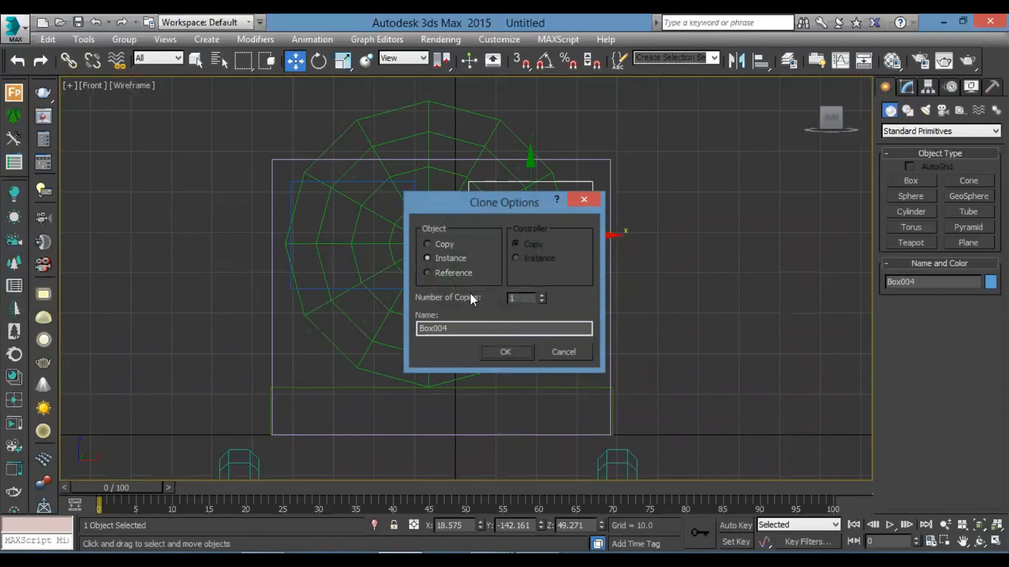
click(487, 353)
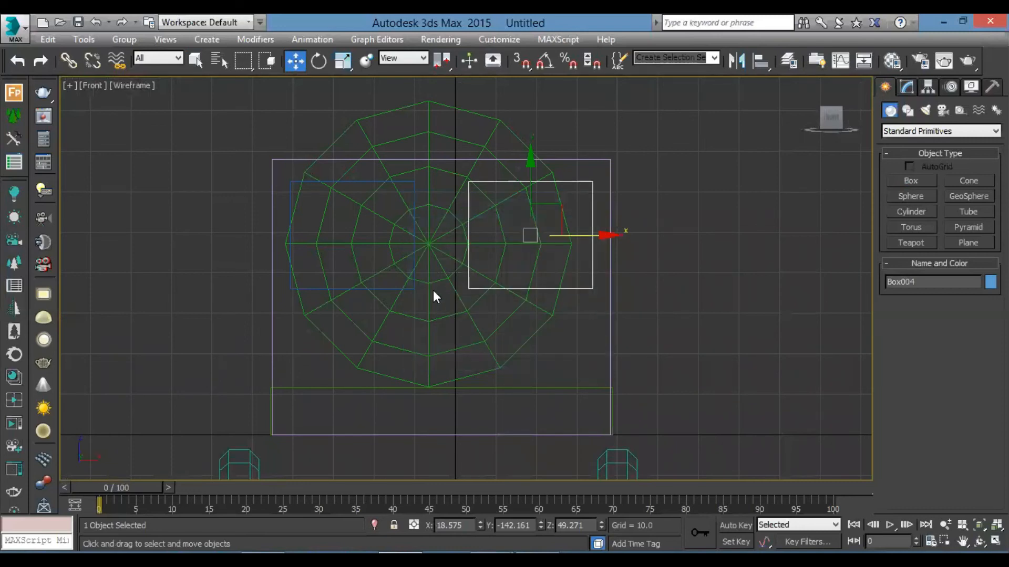
Inspect the windshield panes on the cab in shaded Perspective and Front views, ending with the Front view in wireframe
middle_drag(433, 290, 426, 257)
key(p)
scroll(425, 256, down, 5)
mouse_move(393, 259)
alt+middle_down()
mouse_move(468, 294)
mouse_move(531, 297)
mouse_move(331, 284)
mouse_move(468, 288)
mouse_move(636, 339)
alt+middle_up()
key(F3)
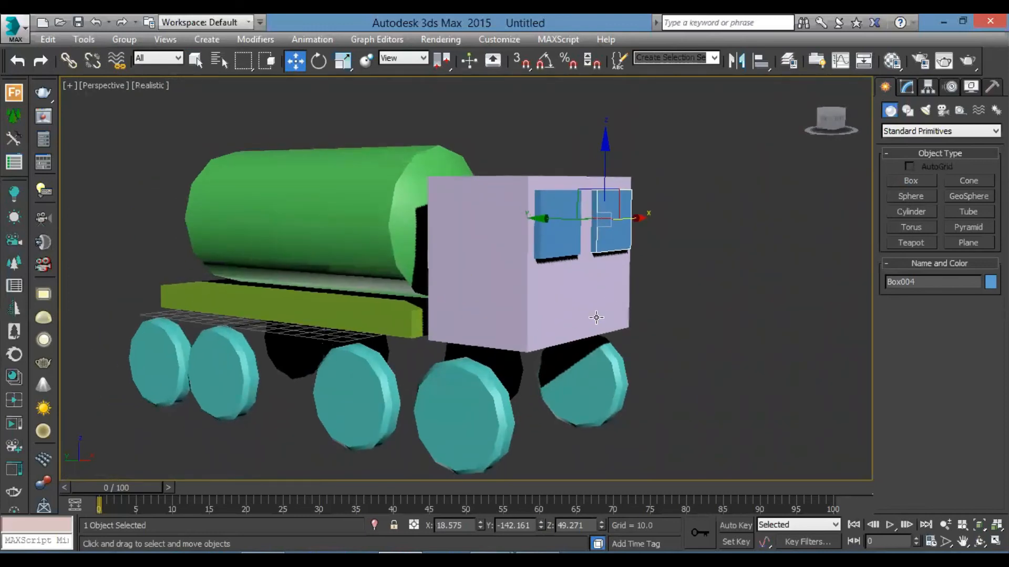
key(f)
middle_drag(527, 312, 534, 286)
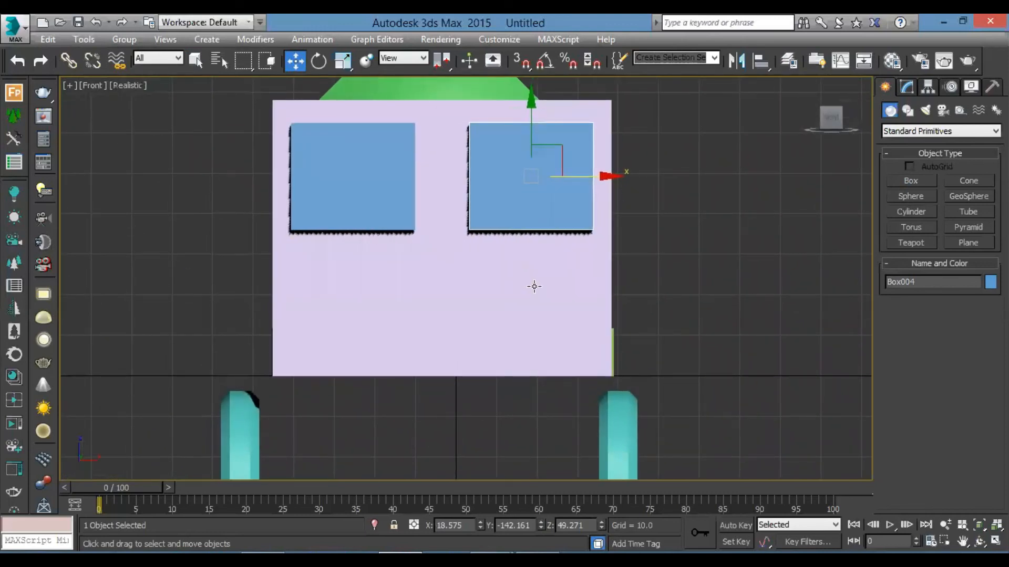
key(F3)
key(F3)
key(F3)
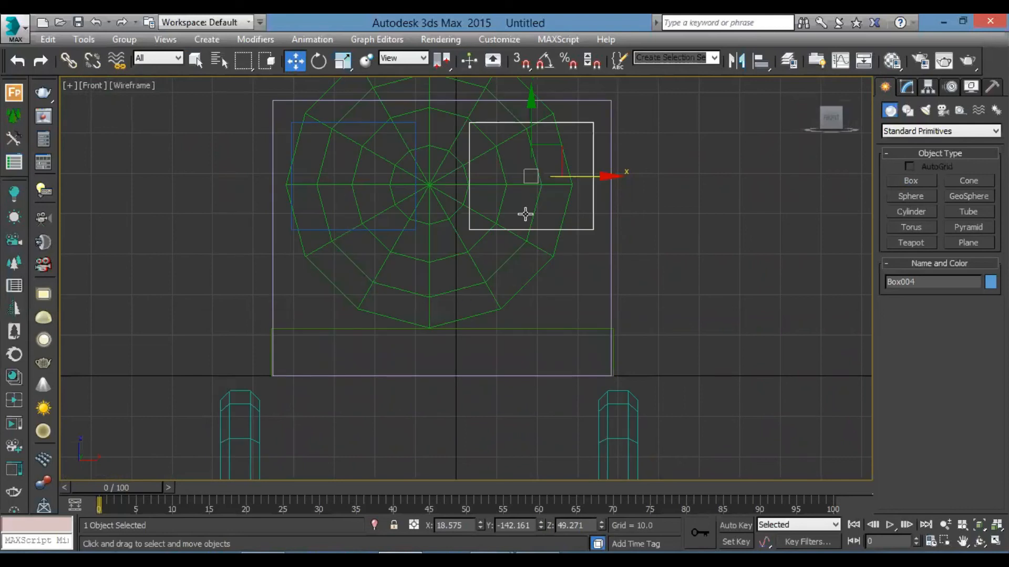
Create an OilTank extended primitive as a headlight in the cab's lower left corner in the Front view, radius about 8.3 and height about 6.4
click(909, 132)
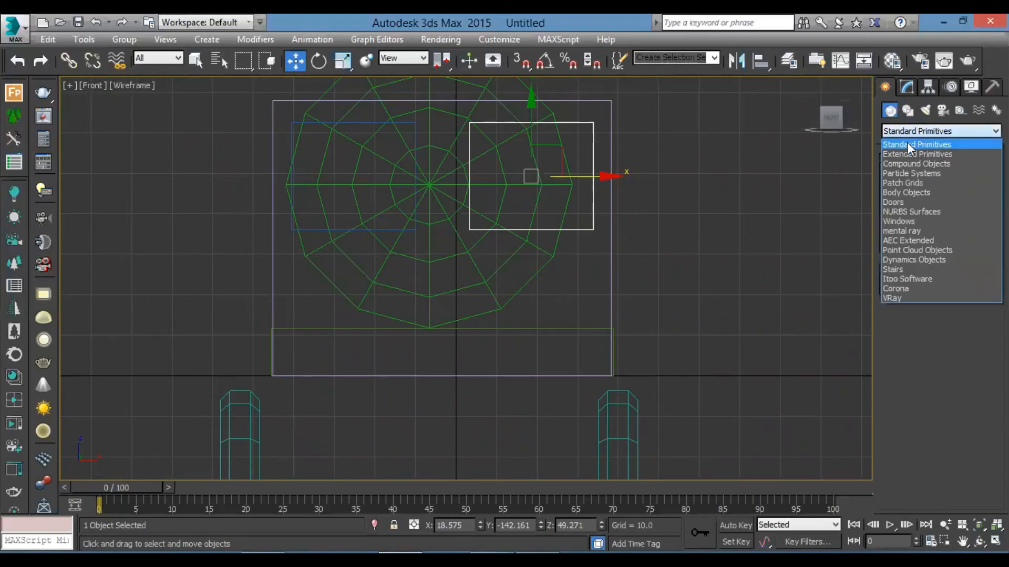
click(906, 153)
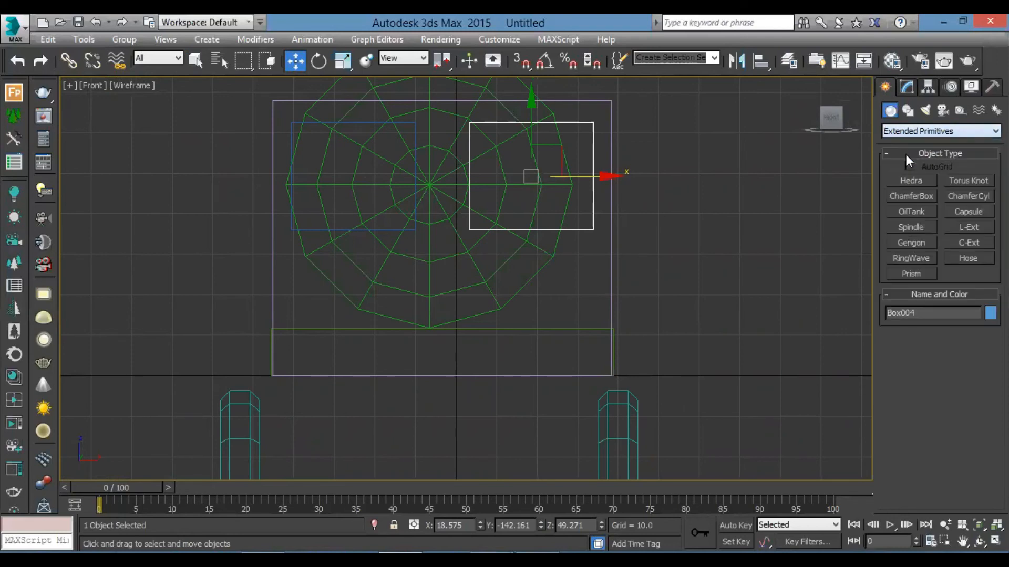
click(920, 209)
middle_drag(462, 356, 355, 315)
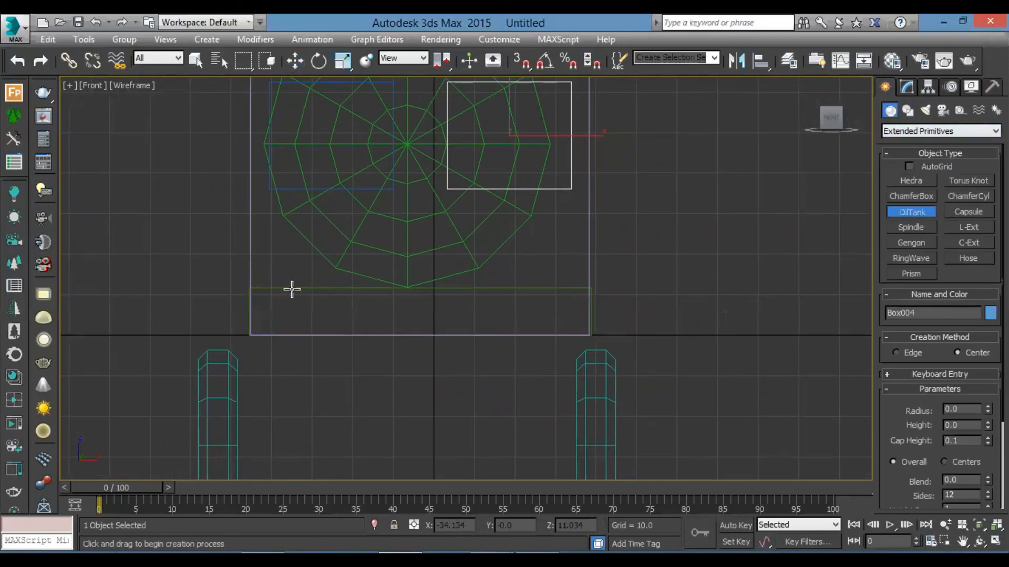
drag(289, 290, 311, 307)
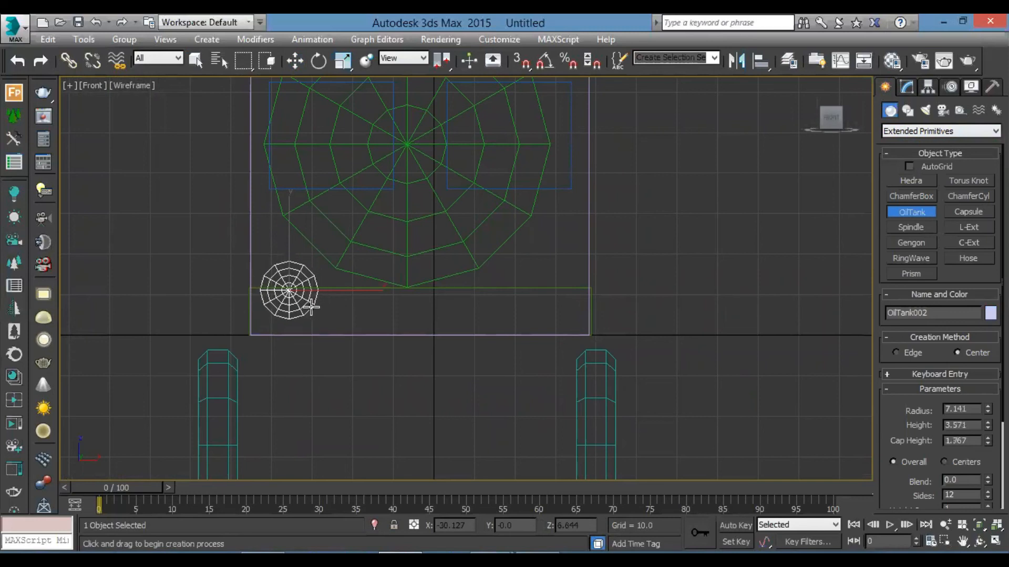
right_click(299, 291)
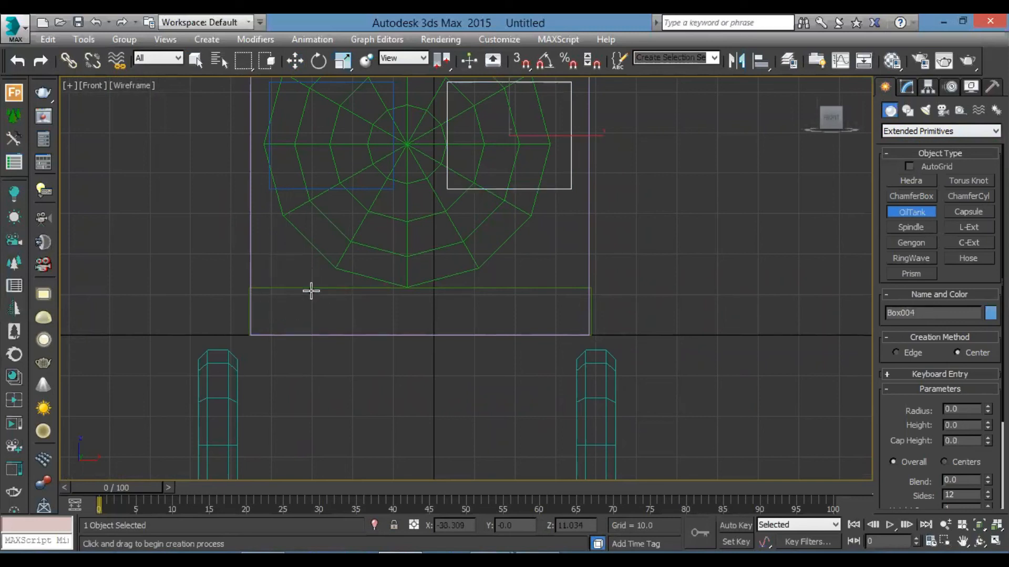
drag(293, 287, 321, 304)
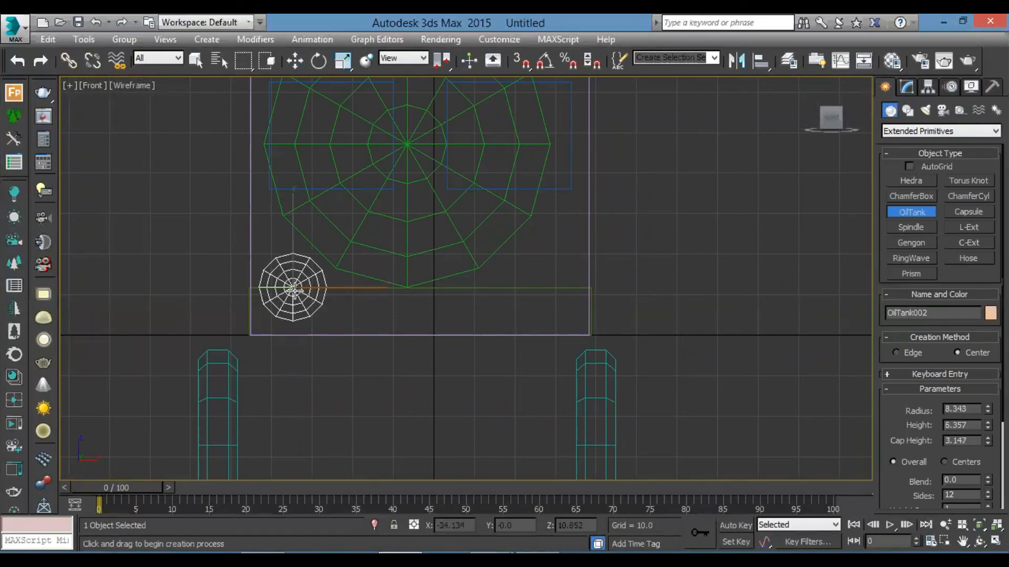
In the Left view, move the headlight forward onto the cab's front face, at about Y -141.4
key(w)
key(l)
scroll(271, 275, up, 5)
drag(316, 275, 601, 273)
scroll(601, 273, up, 5)
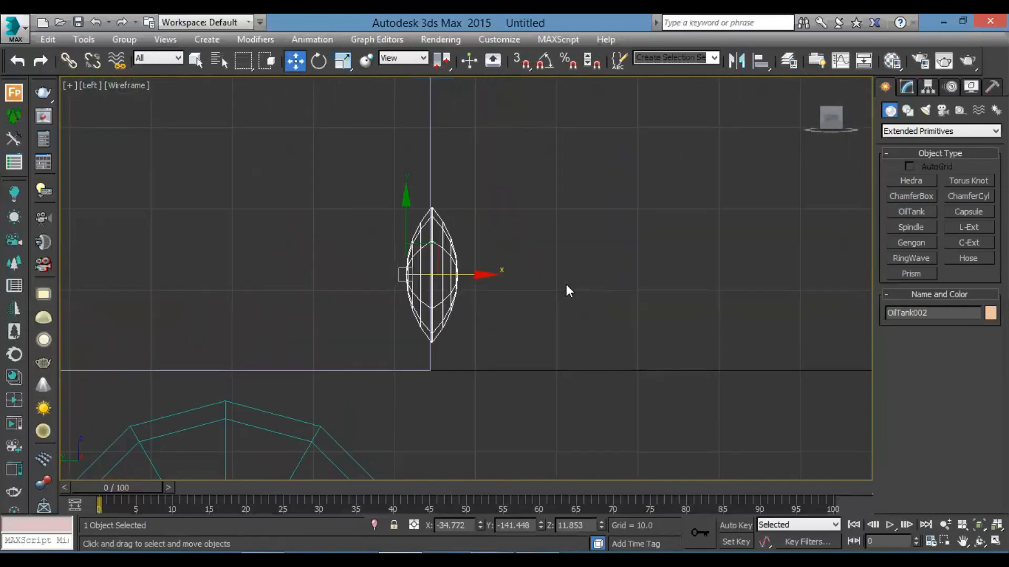
In the Front view, clone the headlight as a single copy on the cab's opposite lower corner, at about X 25
key(f)
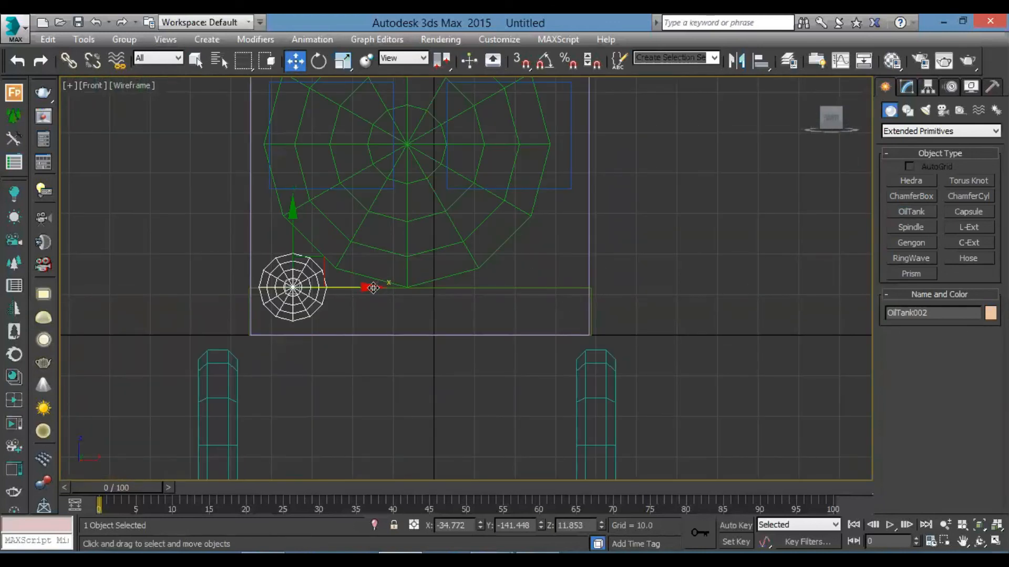
shift+drag(351, 288, 366, 287)
shift+drag(564, 297, 607, 297)
click(439, 245)
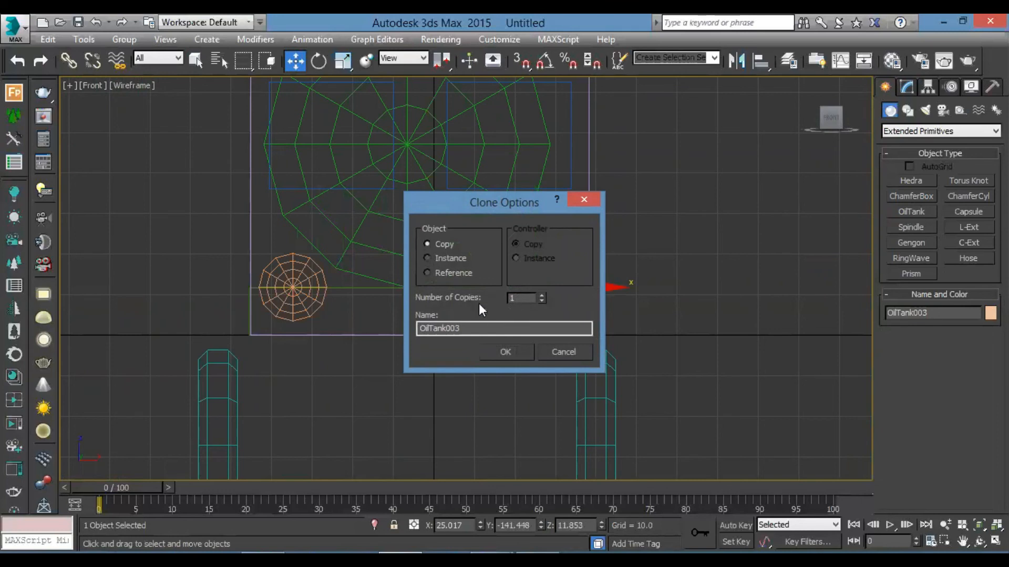
click(500, 352)
Restore the four-viewport layout and centre the whole truck in the Perspective view
scroll(455, 317, down, 3)
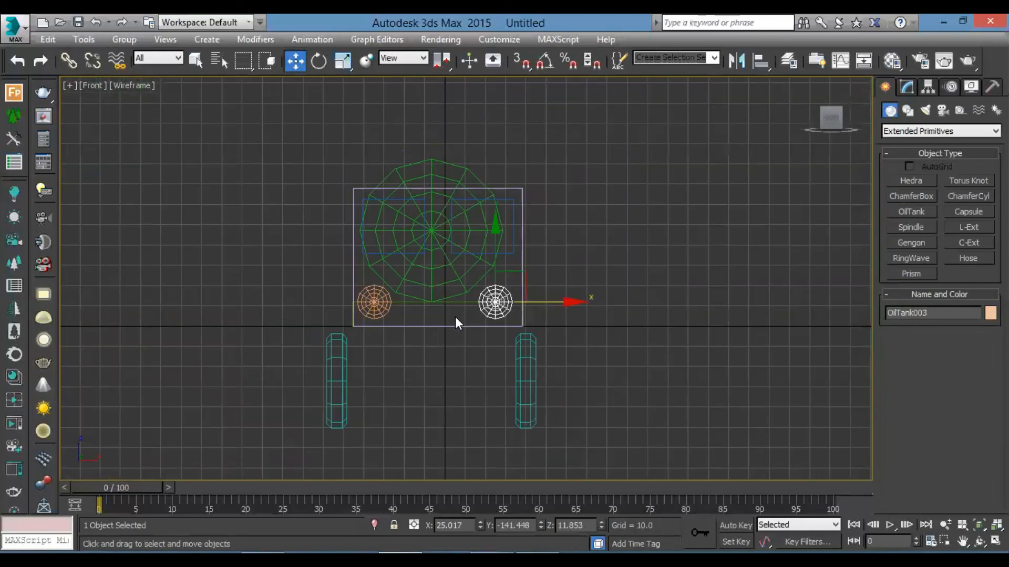
middle_drag(471, 327, 504, 322)
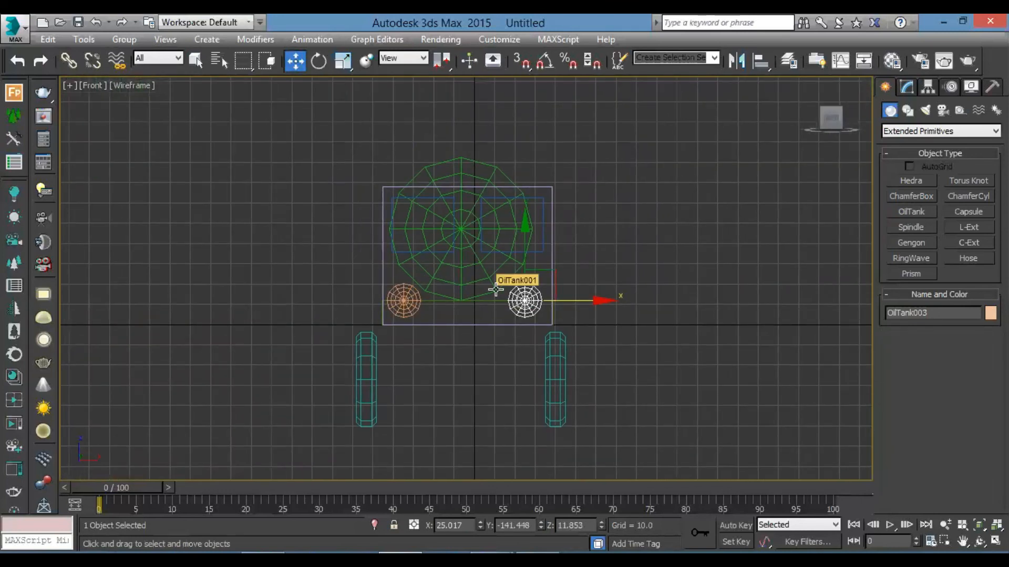
key(alt+w)
mouse_move(579, 342)
middle_down()
mouse_move(625, 404)
mouse_move(673, 402)
middle_up()
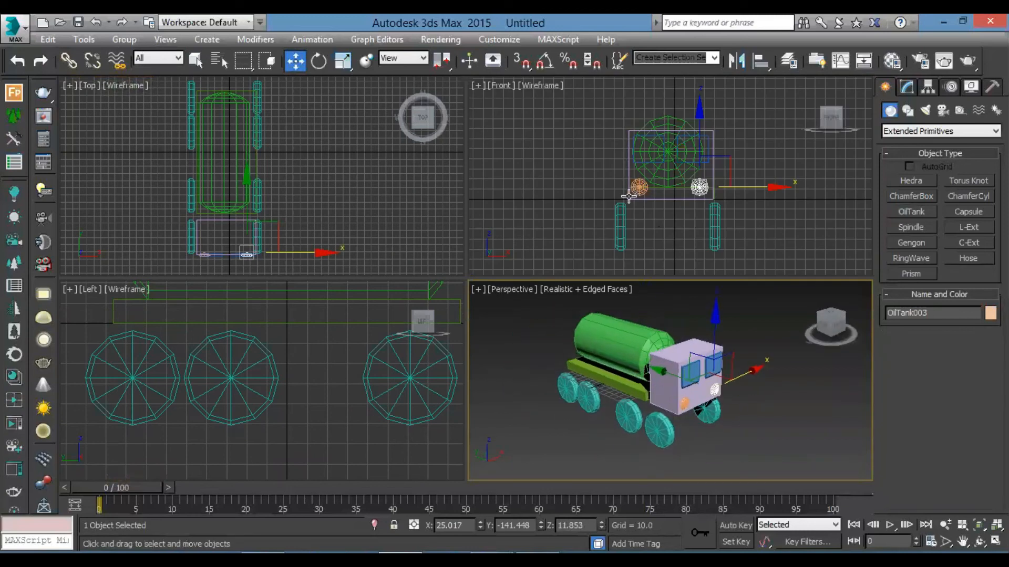